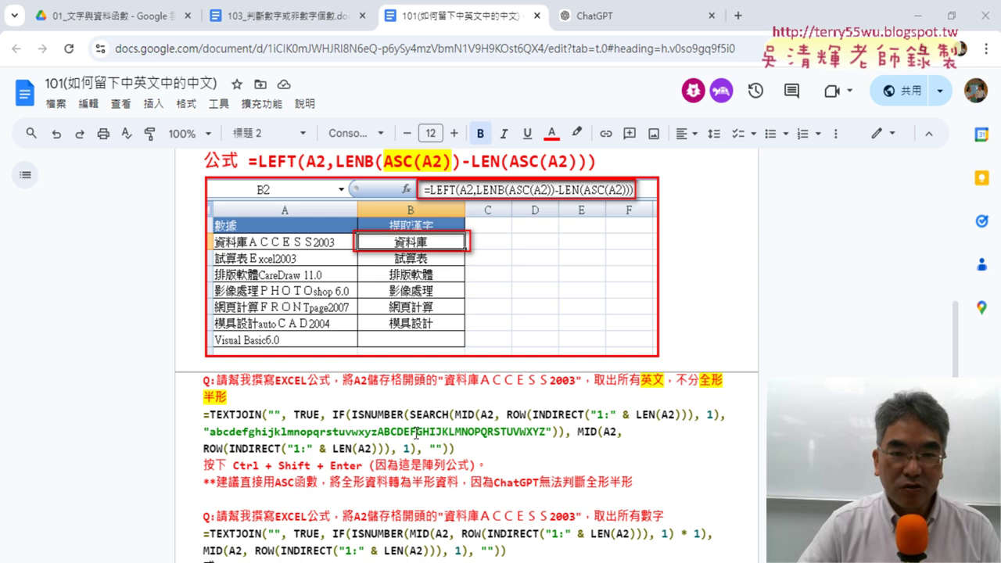
# - Highlight the 全形 tip, the English-extraction TEXTJOIN formula and its a–z A–Z letter string
pyautogui.scroll(-1, 417, 433)
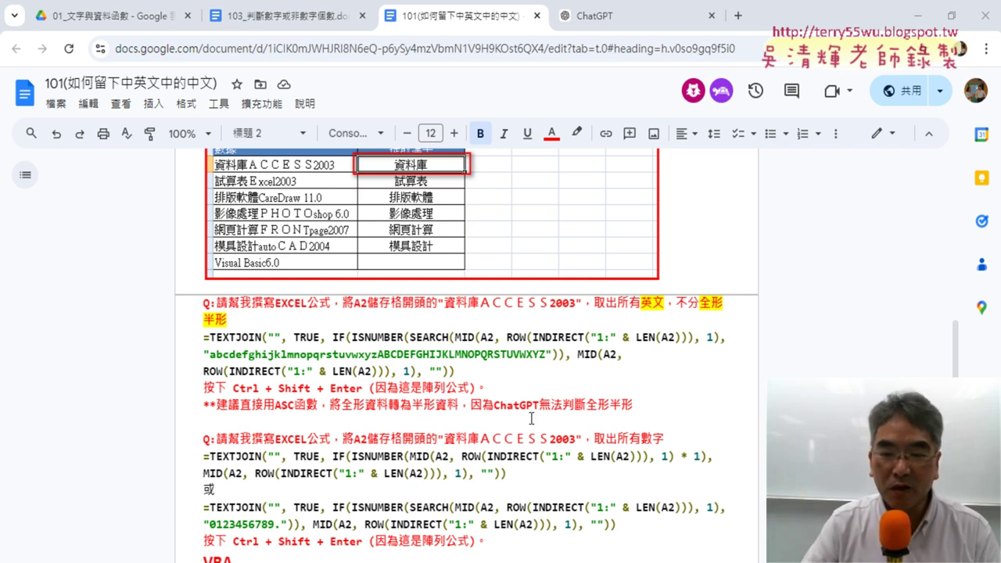
pyautogui.moveTo(587, 406); pyautogui.dragTo(608, 405)
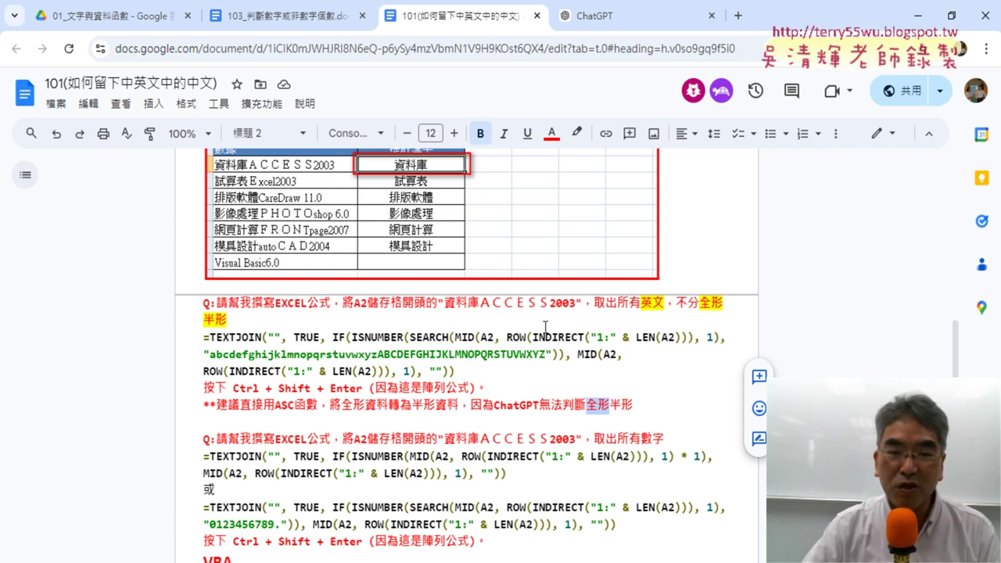
pyautogui.moveTo(471, 371); pyautogui.dragTo(203, 337)
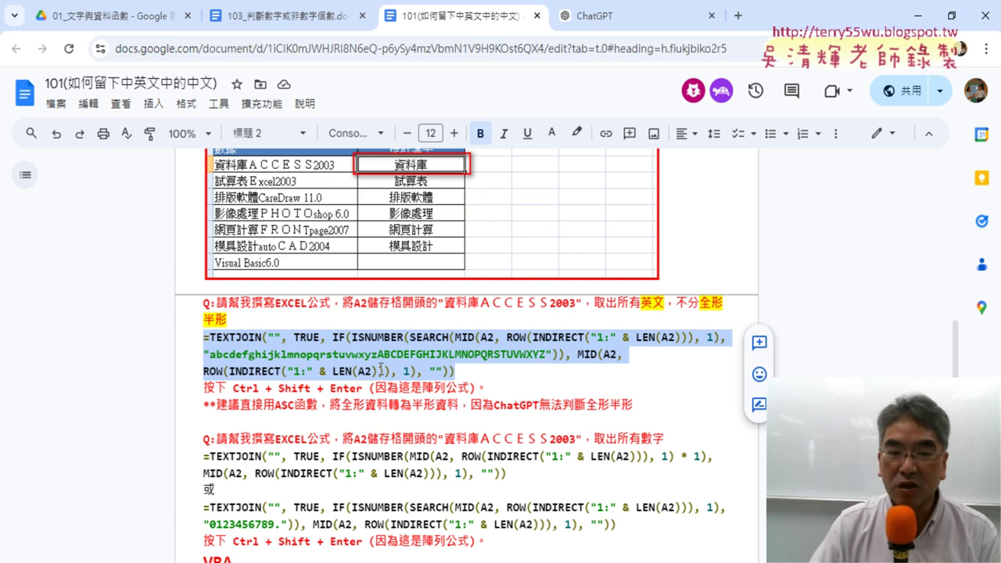
pyautogui.moveTo(209, 353); pyautogui.dragTo(552, 354)
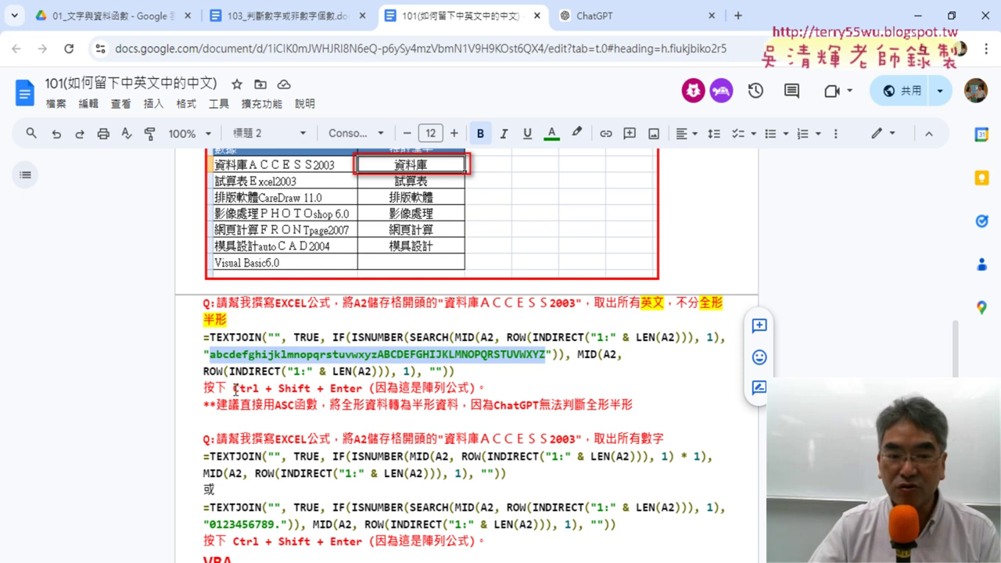
# - Highlight the Ctrl+Shift+Enter array-formula note and the formula, then switch to the Excel workbook
pyautogui.moveTo(234, 389); pyautogui.dragTo(364, 388)
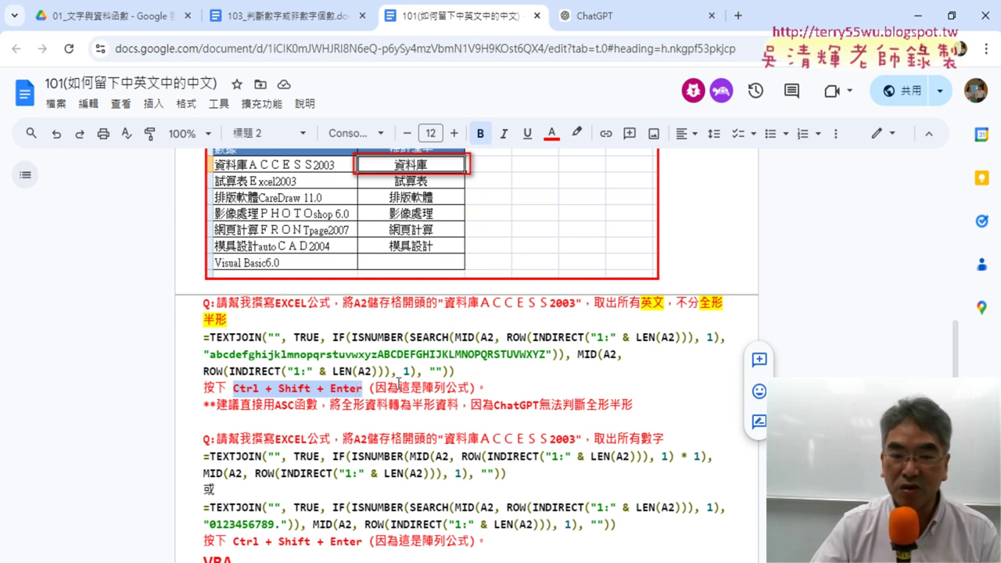
pyautogui.moveTo(454, 371); pyautogui.dragTo(203, 337)
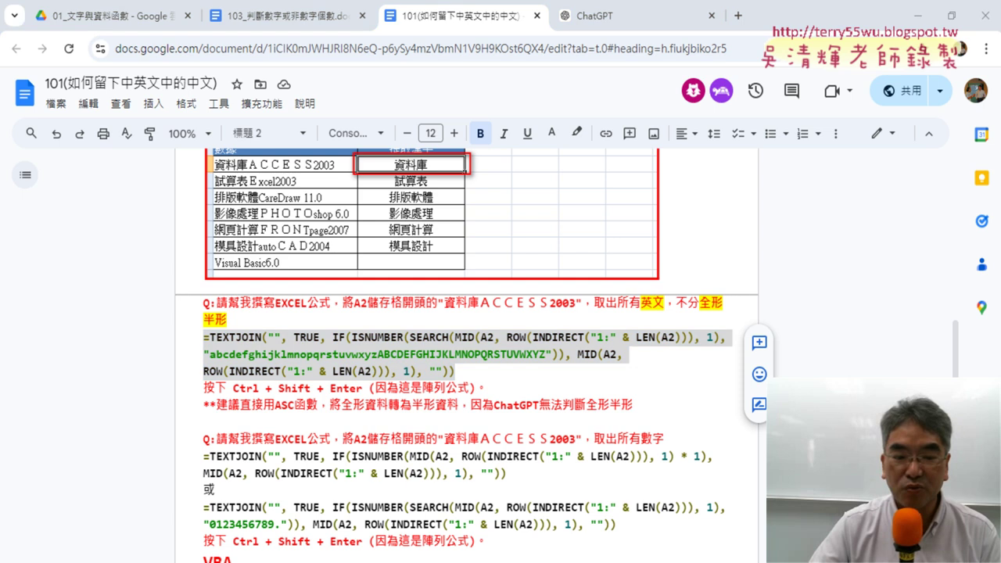
pyautogui.click(230, 535)
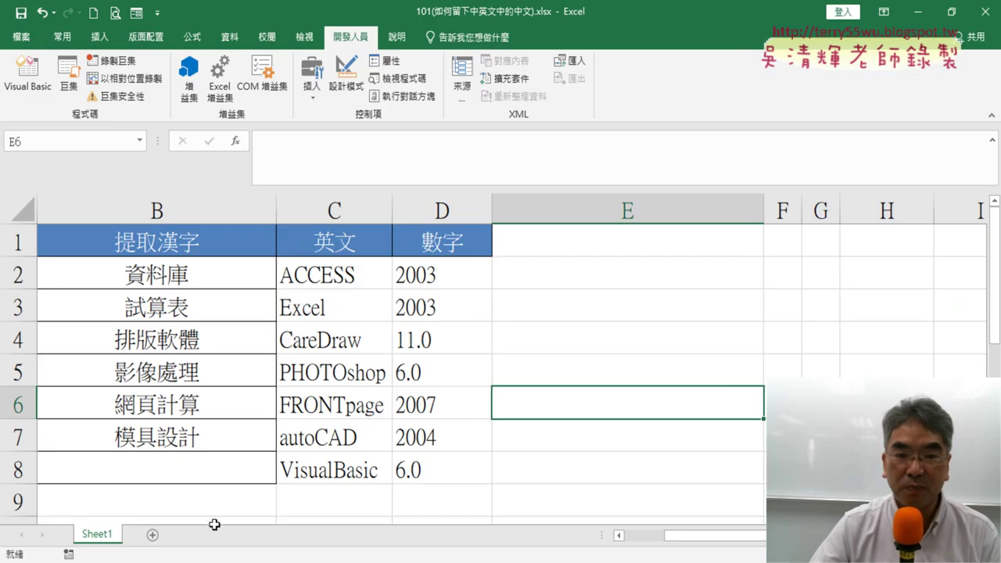
pyautogui.click(349, 278)
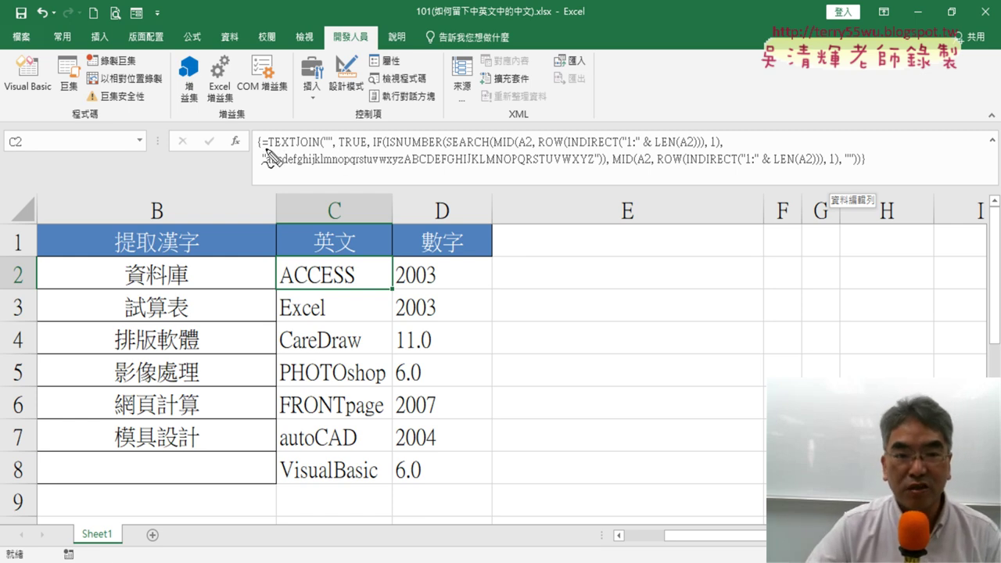
pyautogui.moveTo(266, 150)
pyautogui.mouseDown()
pyautogui.moveTo(254, 131)
pyautogui.moveTo(266, 152)
pyautogui.mouseUp()
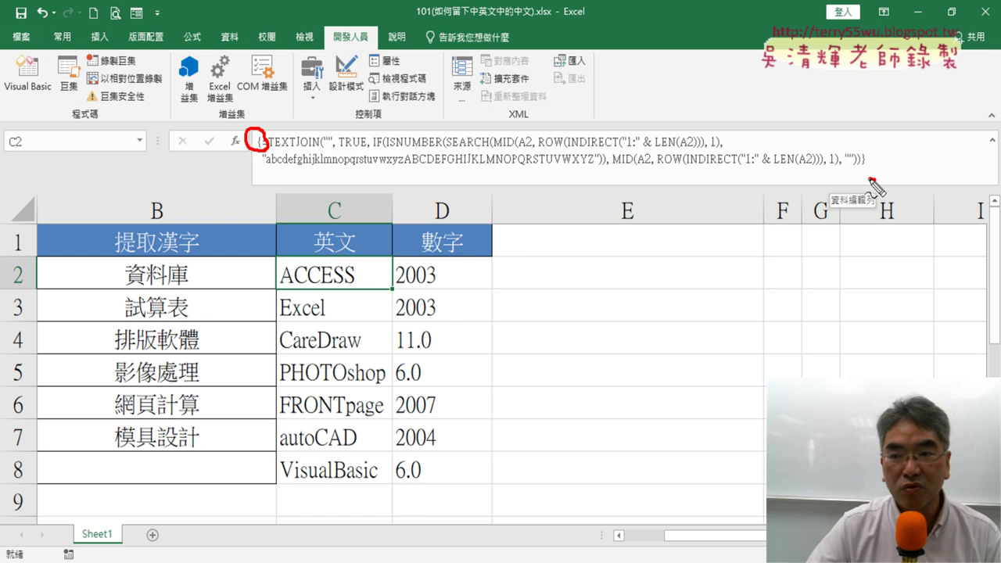
pyautogui.moveTo(875, 188)
pyautogui.mouseDown()
pyautogui.moveTo(875, 157)
pyautogui.moveTo(871, 184)
pyautogui.mouseUp()
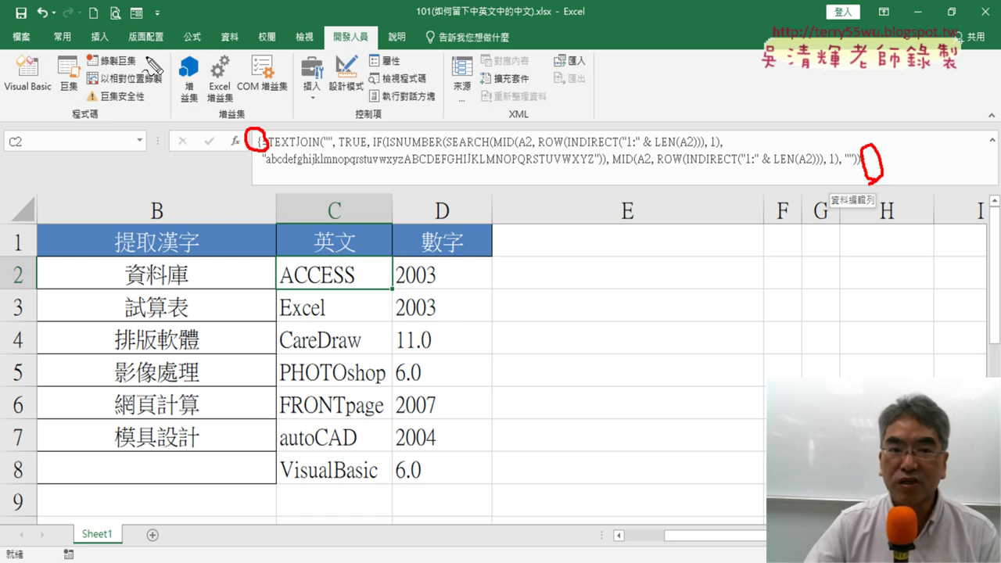
pyautogui.moveTo(146, 56); pyautogui.dragTo(237, 128)
pyautogui.moveTo(237, 127); pyautogui.dragTo(202, 145)
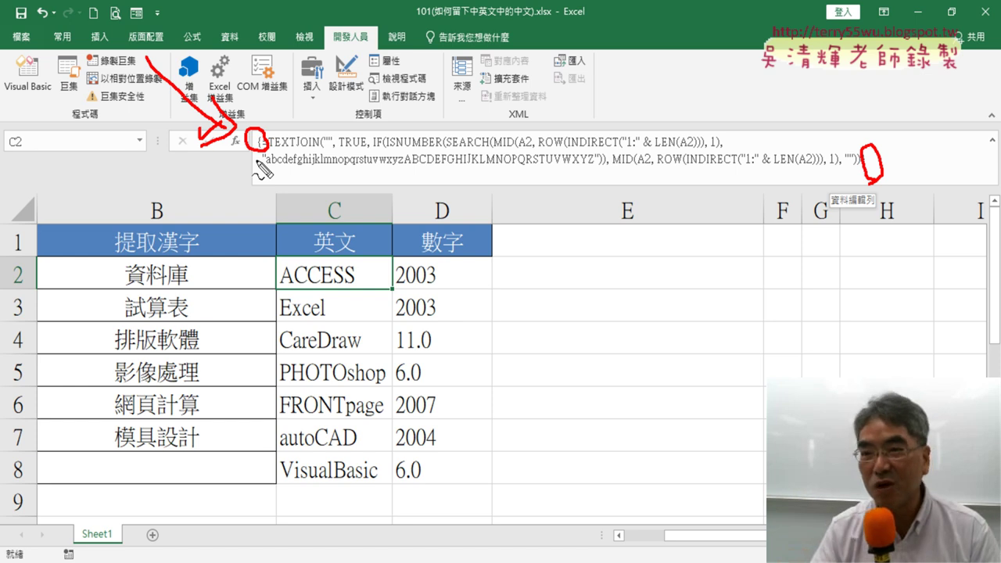
pyautogui.press('Escape')
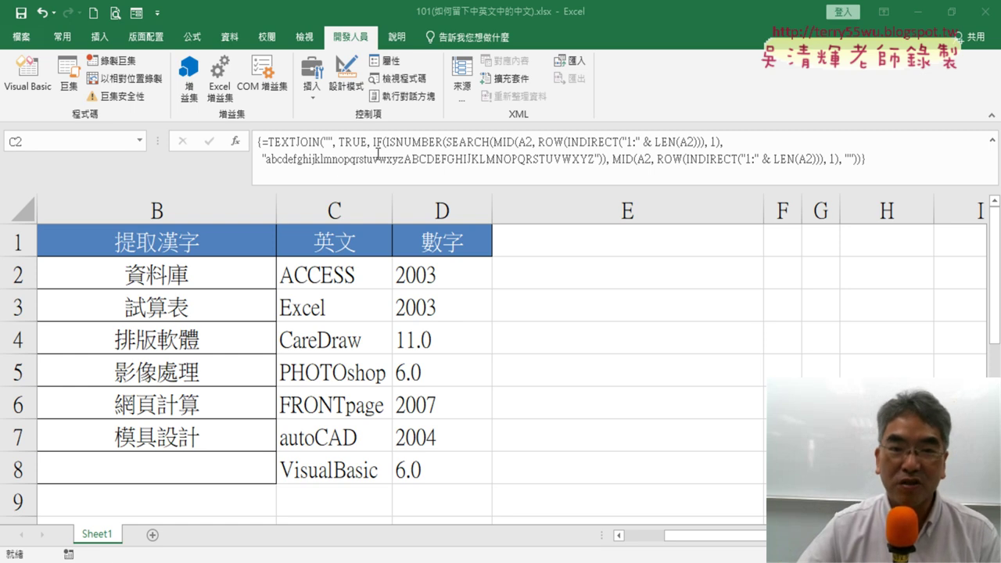
pyautogui.hotkey('ctrl', '2')
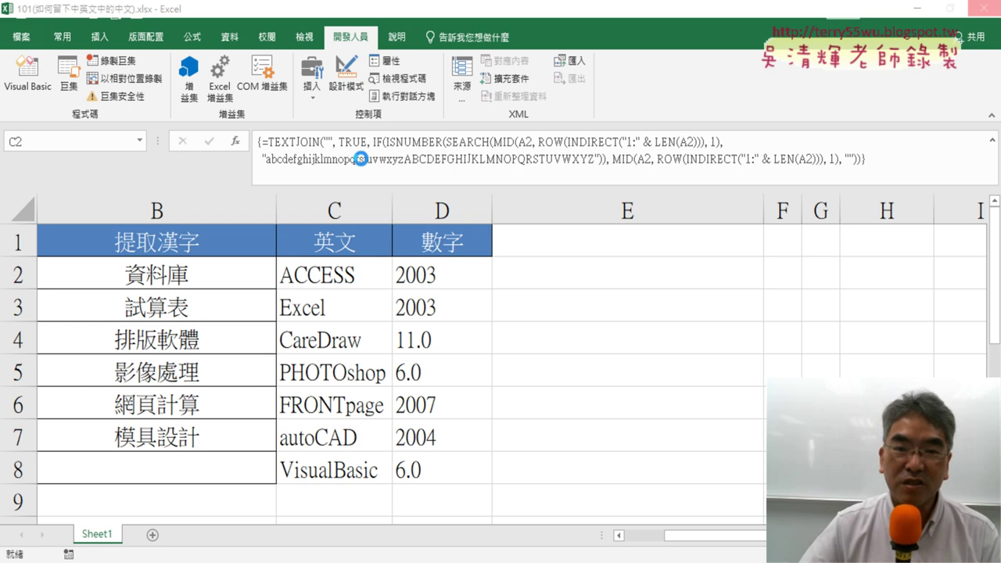
# - Commit C2's TEXTJOIN formula as an ordinary formula and inspect its letter string
pyautogui.click(304, 159)
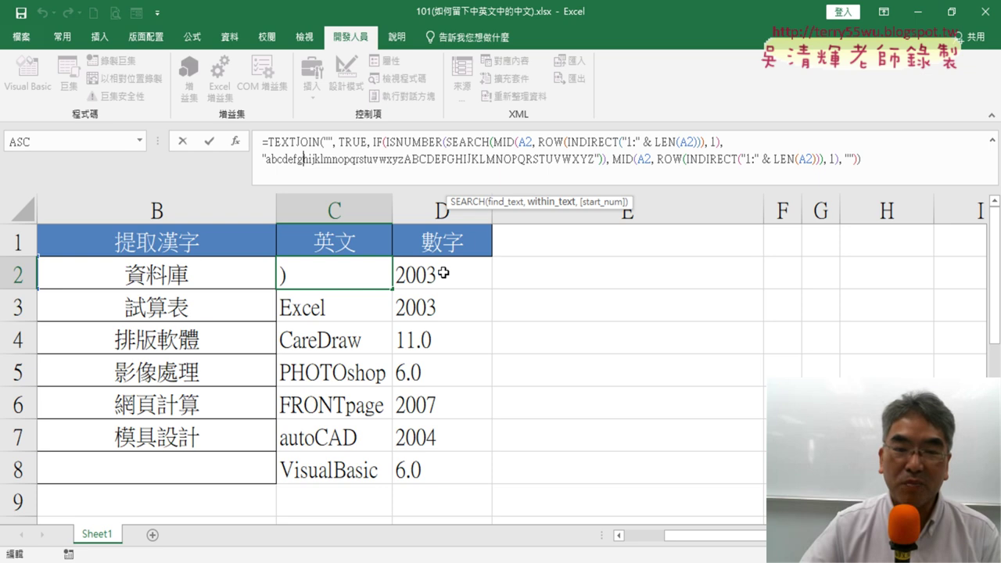
pyautogui.click(205, 146)
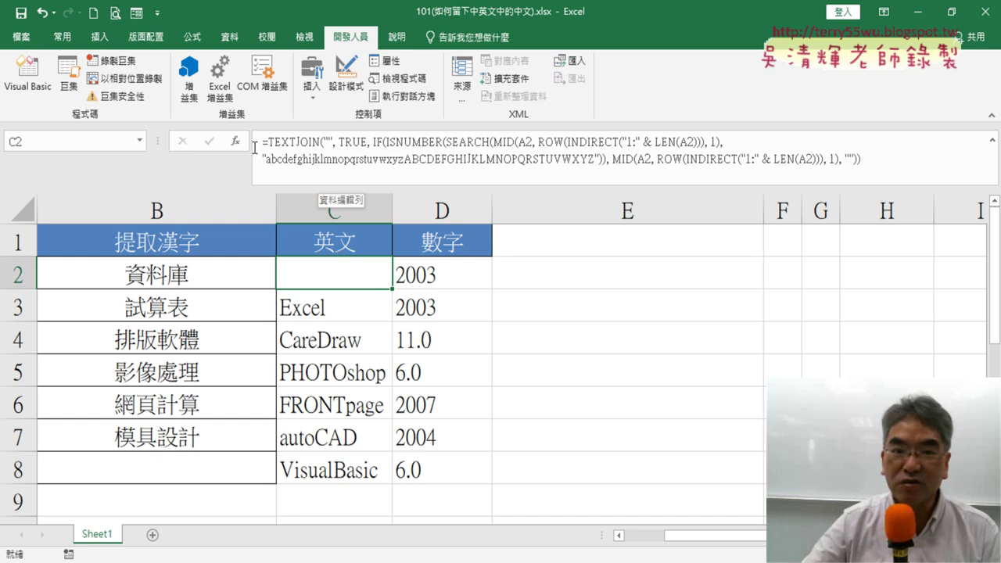
pyautogui.moveTo(266, 159); pyautogui.dragTo(594, 159)
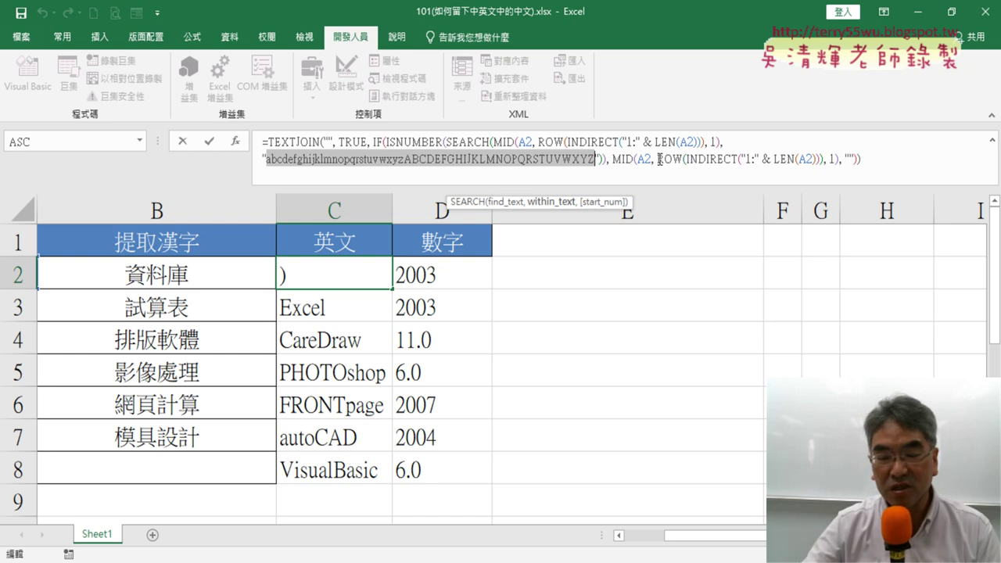
pyautogui.press('Escape')
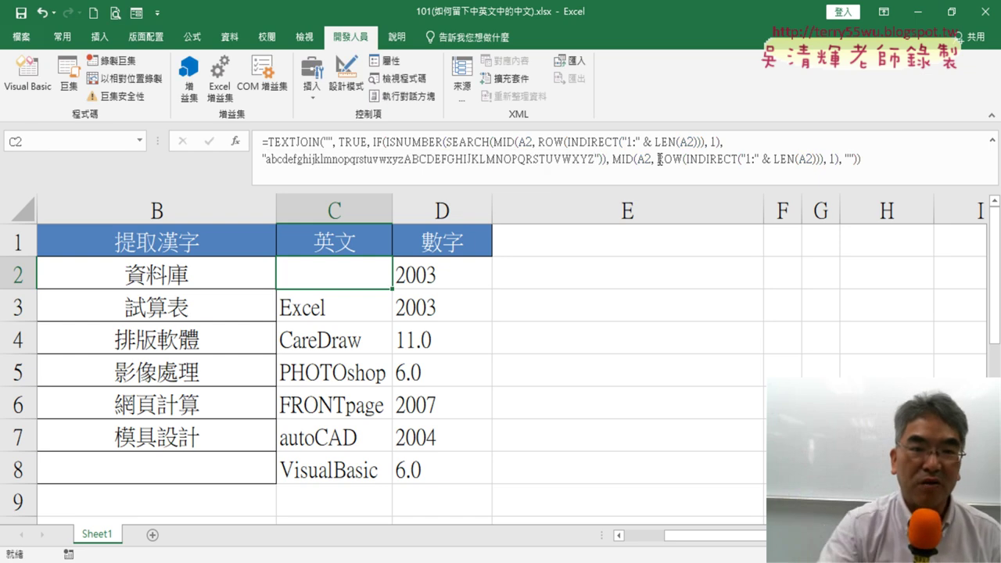
# - Re-enter C2's formula with Ctrl+Shift+Enter as an array formula and fill it to C8
pyautogui.click(534, 159)
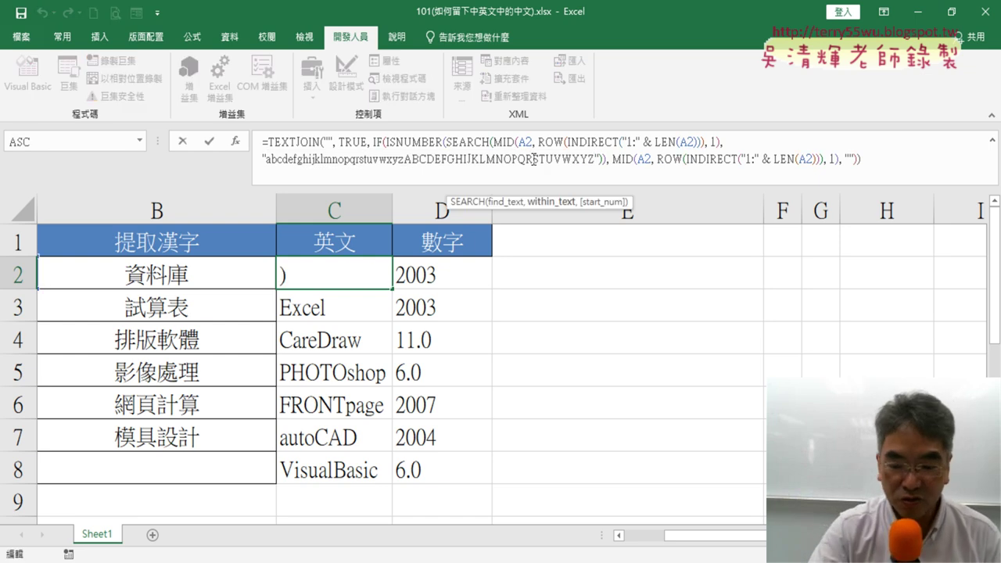
pyautogui.hotkey('ctrl', 'shift', 'Return')
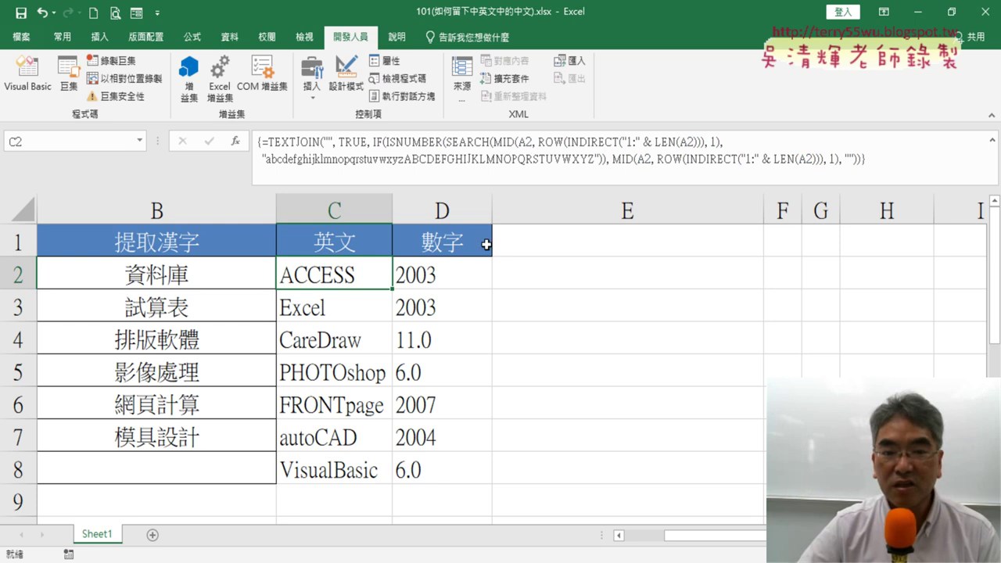
pyautogui.moveTo(392, 289); pyautogui.dragTo(368, 474)
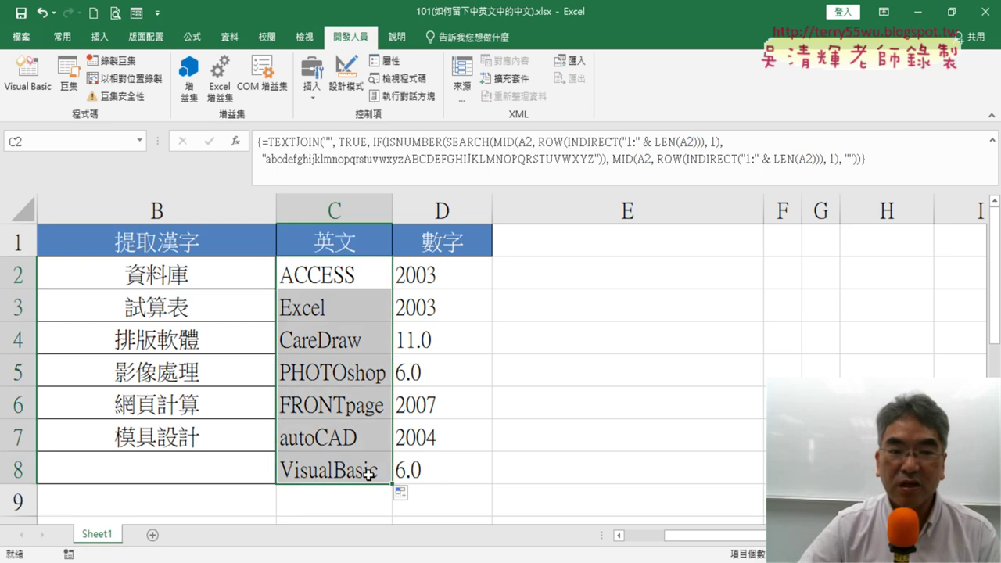
pyautogui.click(334, 313)
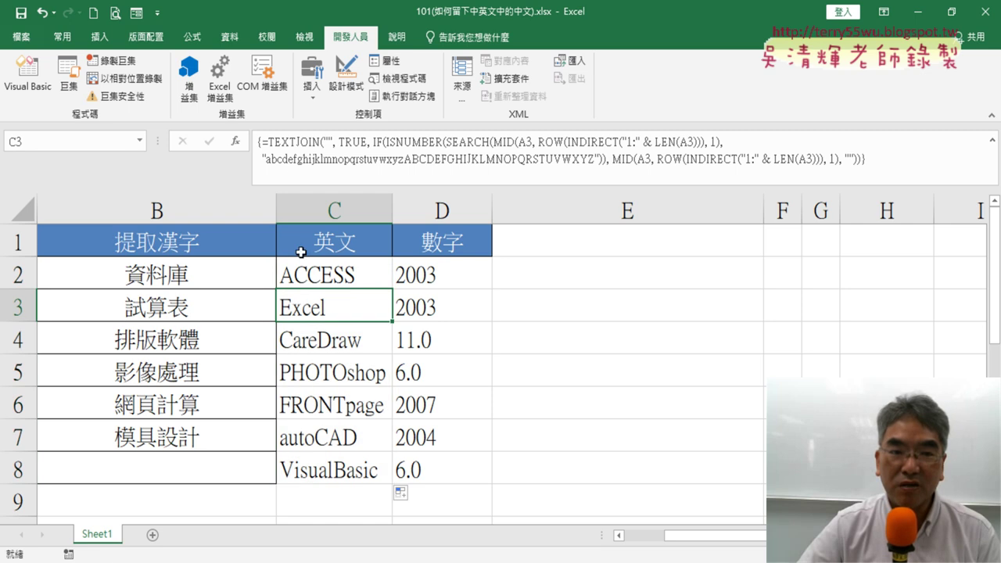
pyautogui.click(459, 272)
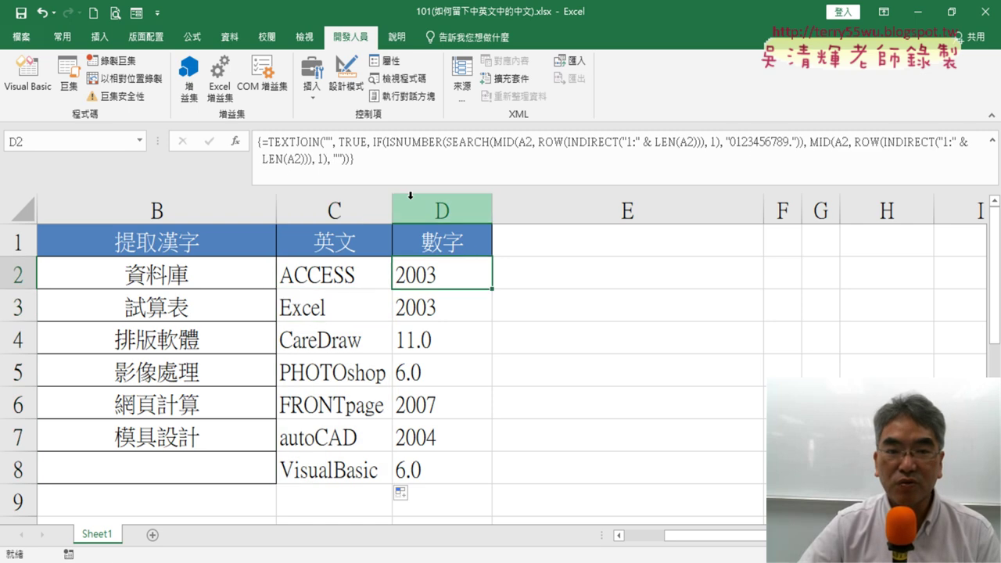
pyautogui.moveTo(731, 142); pyautogui.dragTo(789, 144)
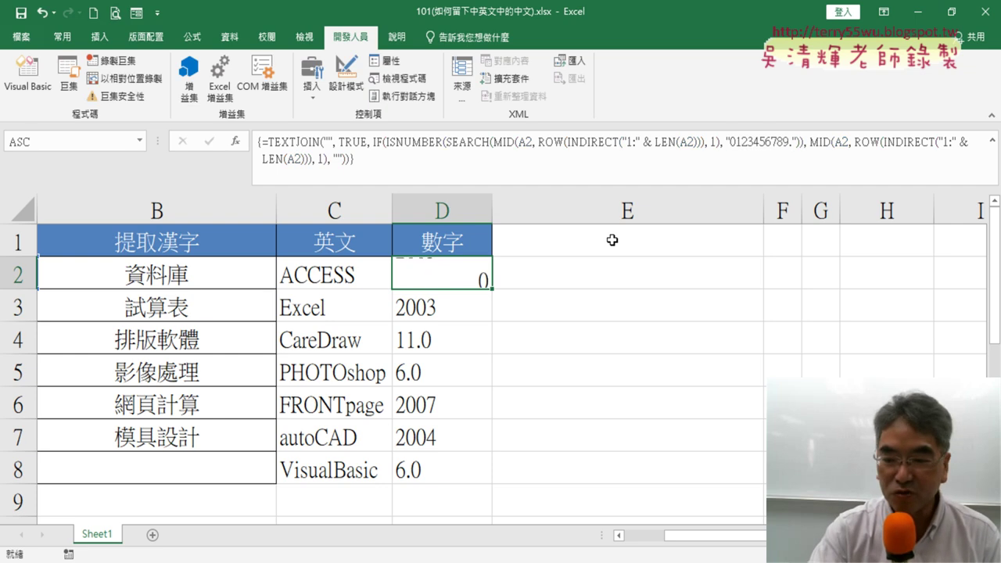
pyautogui.hotkey('ctrl', 'shift', 'Return')
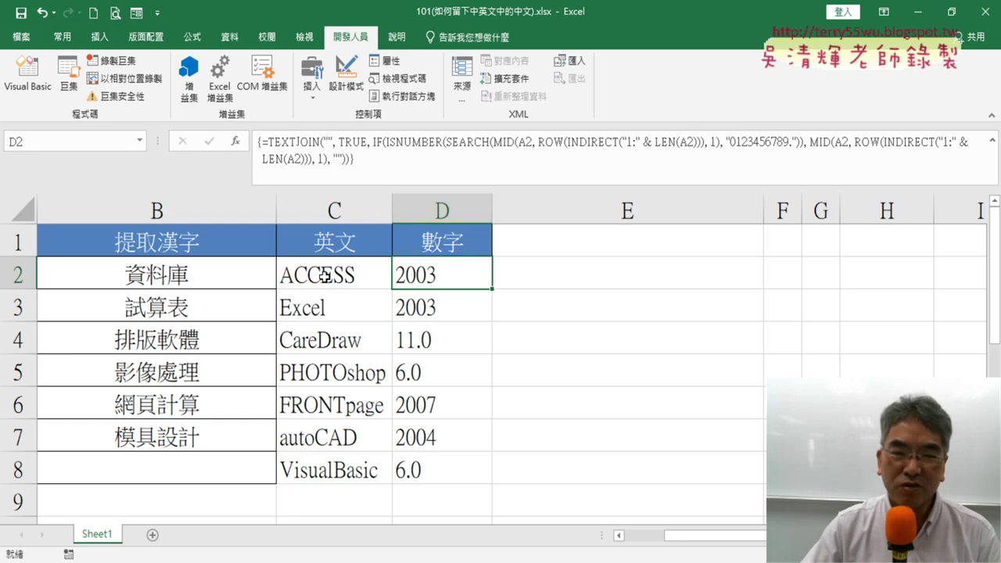
# - Delete all results in C2:D8, leaving the 英文 and 數字 columns empty
pyautogui.moveTo(324, 275); pyautogui.dragTo(473, 461)
pyautogui.press('Delete')
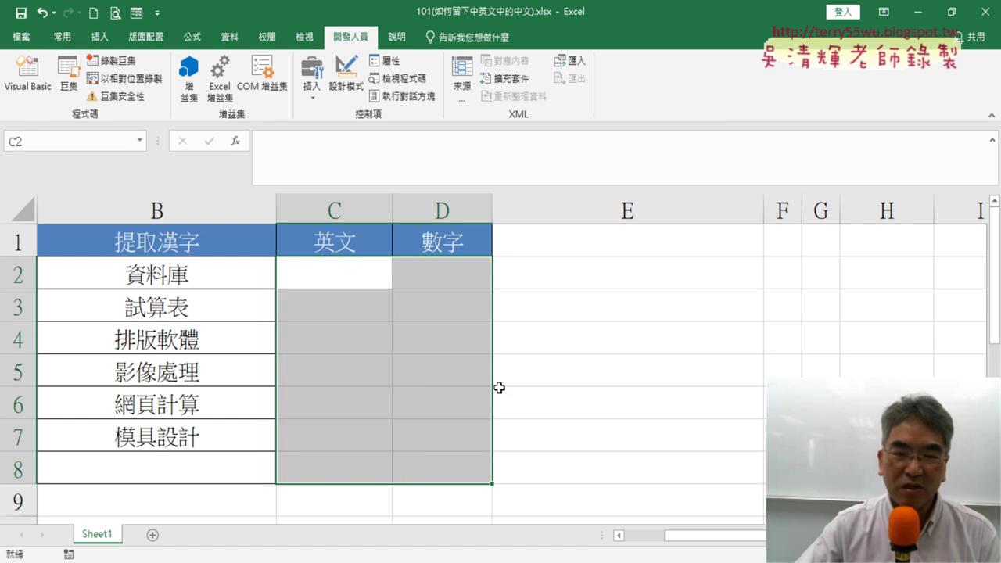
pyautogui.click(326, 282)
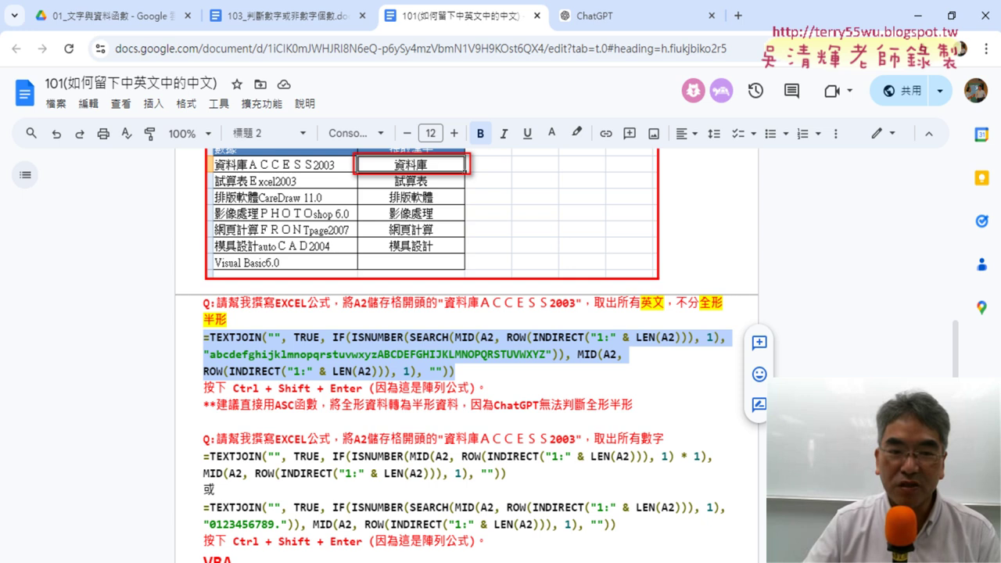
# - Switch to the ChatGPT conversation showing the ExtractEnglishCharacters VBA function
pyautogui.click(617, 16)
# - Review the formula and FUNCTION程式 questions, then select the entire ExtractEnglishCharacters code block
pyautogui.scroll(5, 784, 205)
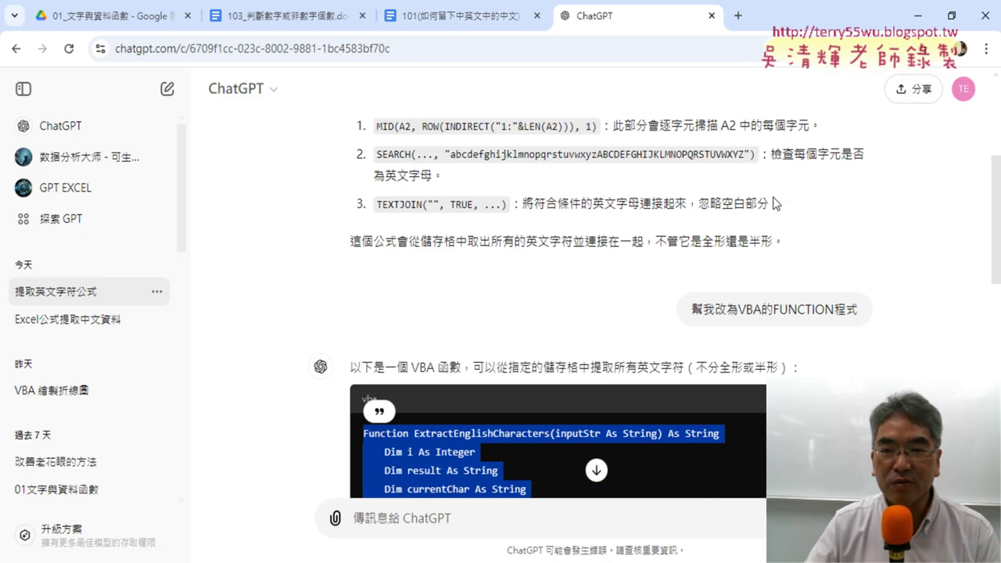
pyautogui.scroll(4, 784, 205)
pyautogui.moveTo(494, 145)
pyautogui.mouseDown()
pyautogui.moveTo(769, 182)
pyautogui.moveTo(860, 181)
pyautogui.mouseUp()
pyautogui.scroll(-4, 726, 182)
pyautogui.scroll(-1, 725, 181)
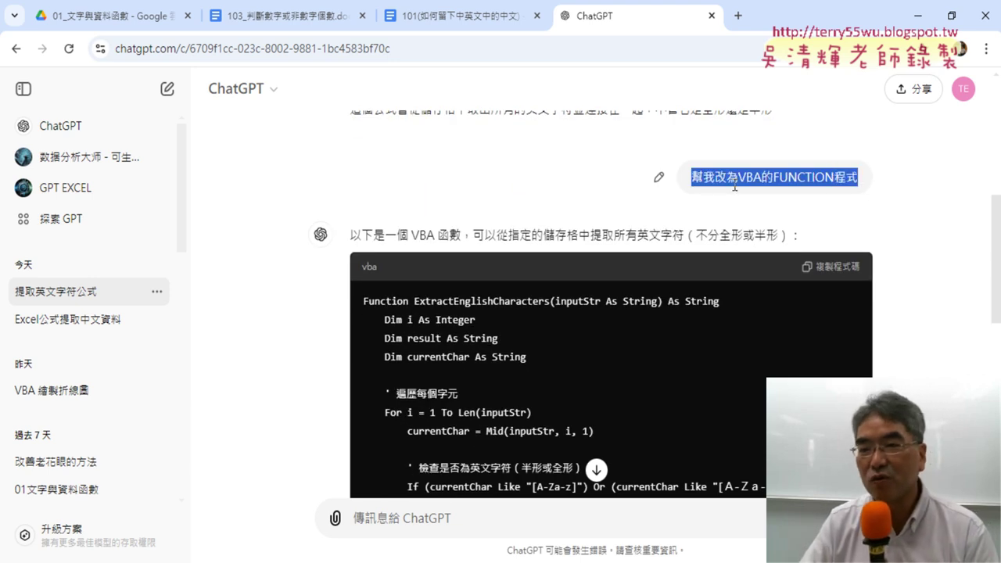
pyautogui.moveTo(773, 177); pyautogui.dragTo(881, 185)
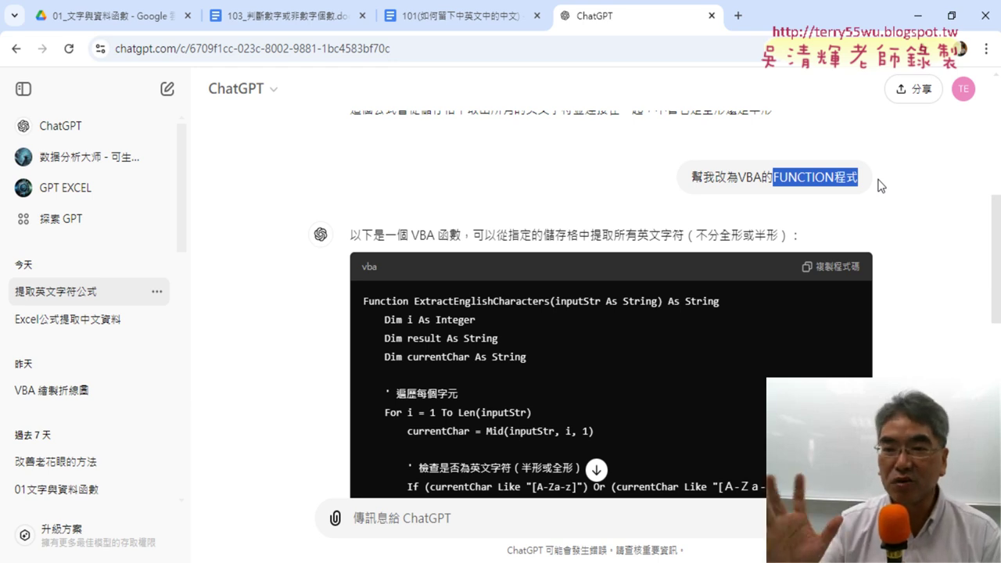
pyautogui.scroll(-3, 883, 219)
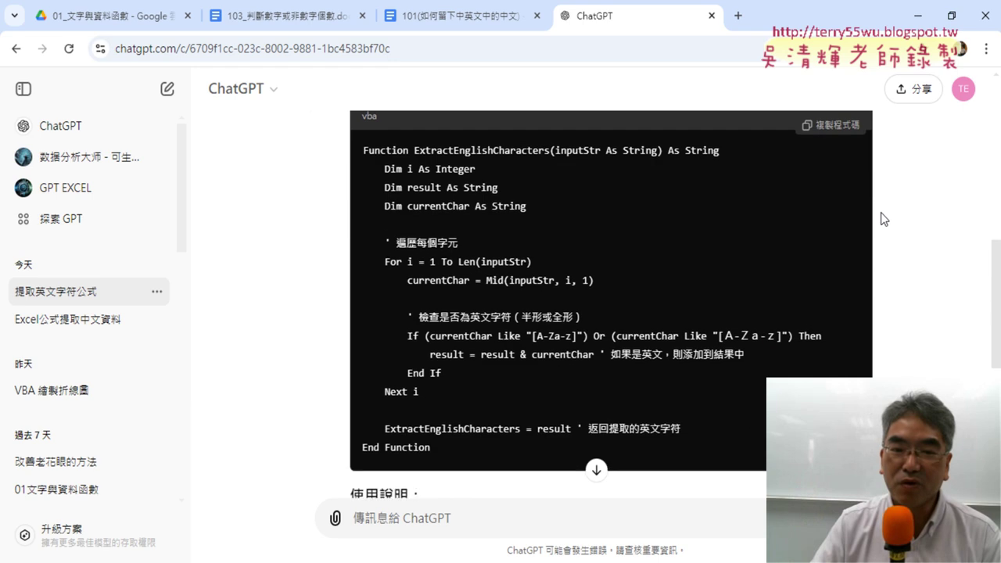
pyautogui.moveTo(364, 147); pyautogui.dragTo(412, 154)
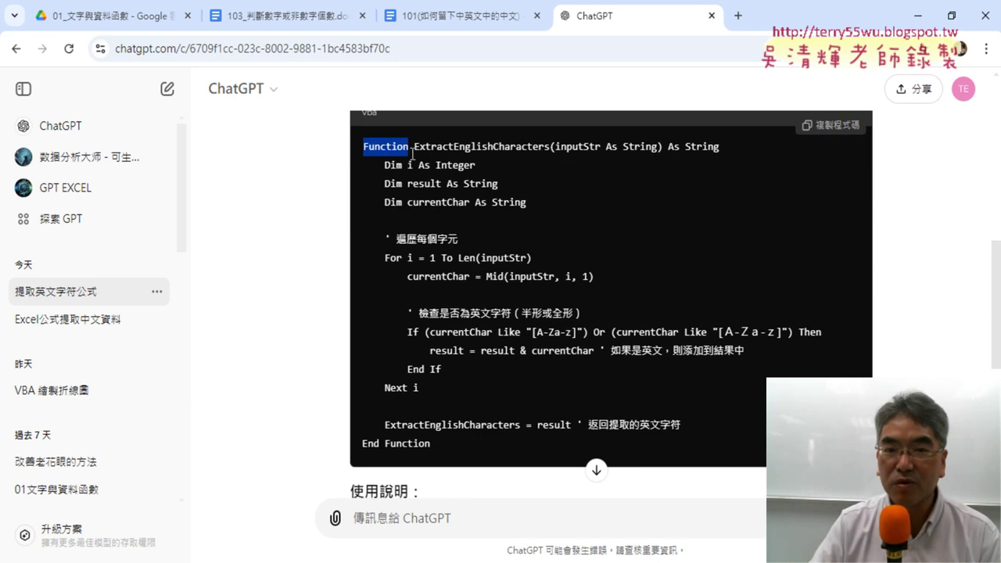
pyautogui.moveTo(434, 445); pyautogui.dragTo(365, 143)
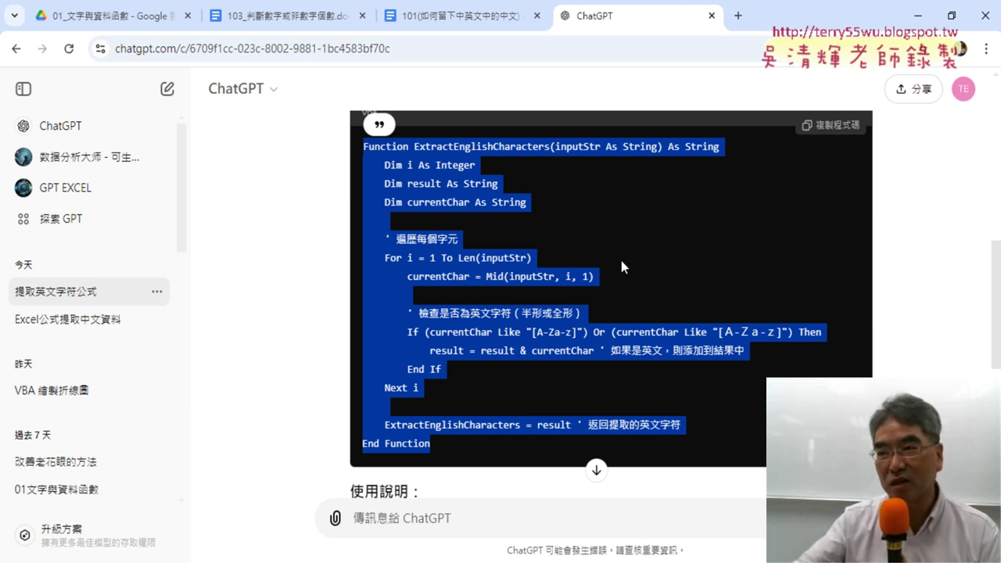
# - Scroll through the VBA code and highlight the function name ExtractEnglishCharacters
pyautogui.scroll(-2, 595, 273)
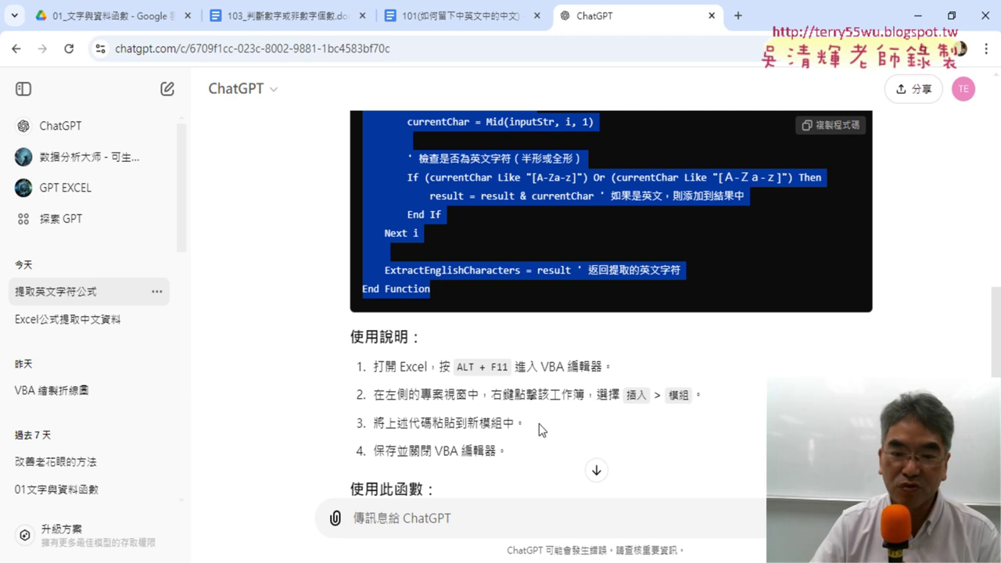
pyautogui.scroll(-1, 530, 435)
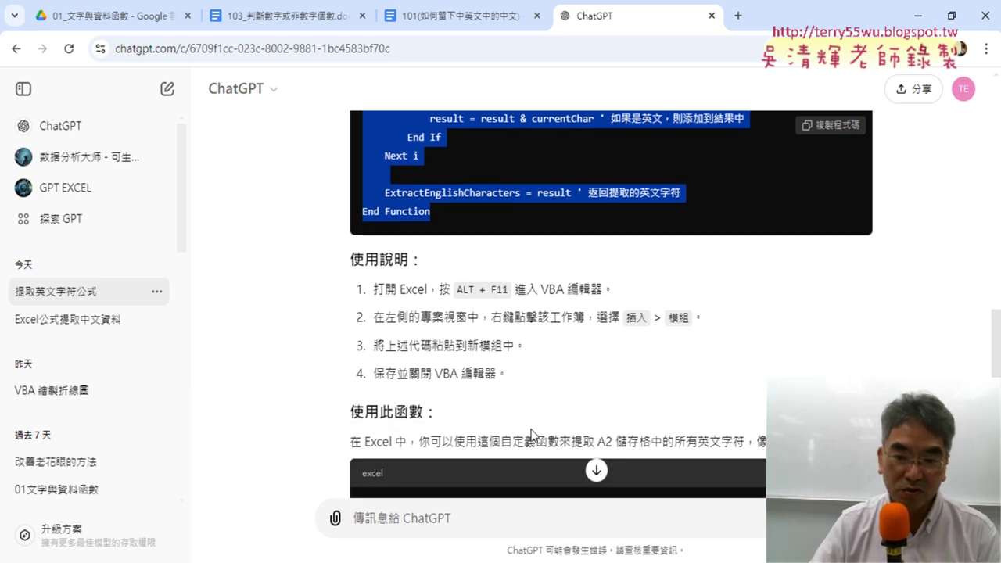
pyautogui.scroll(-2, 531, 435)
pyautogui.scroll(3, 531, 374)
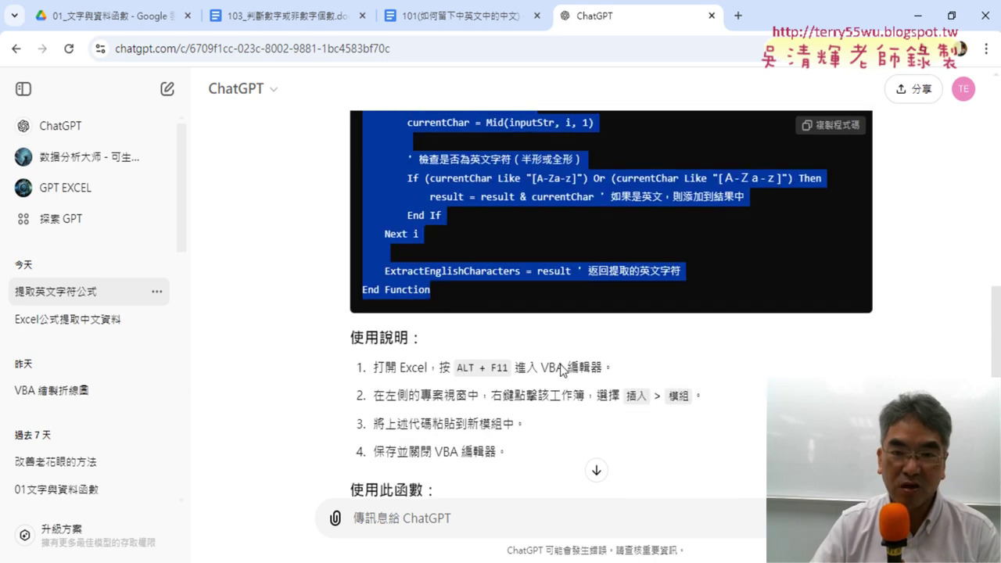
pyautogui.scroll(3, 560, 364)
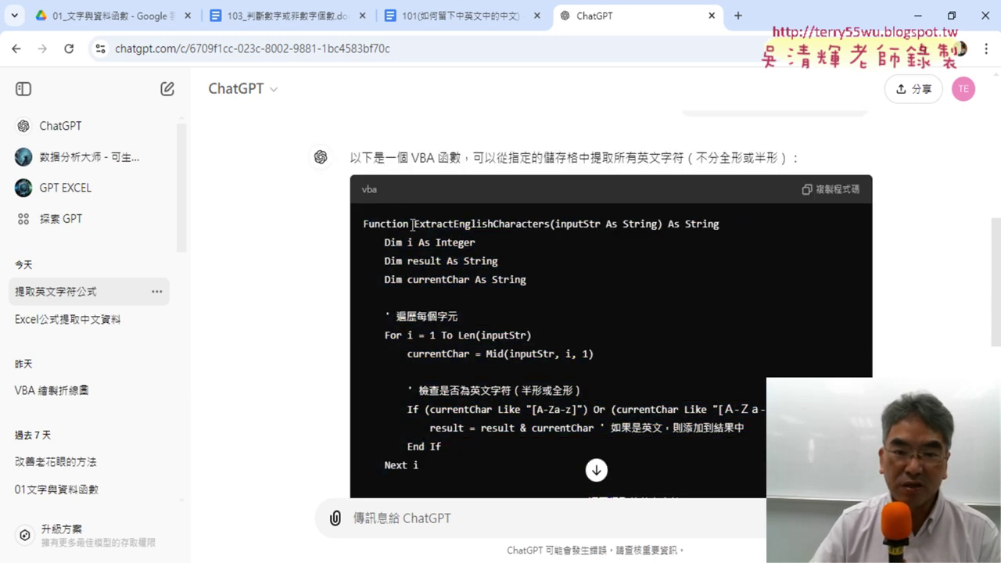
pyautogui.moveTo(412, 225)
pyautogui.mouseDown()
pyautogui.moveTo(551, 224)
pyautogui.moveTo(412, 225)
pyautogui.mouseUp()
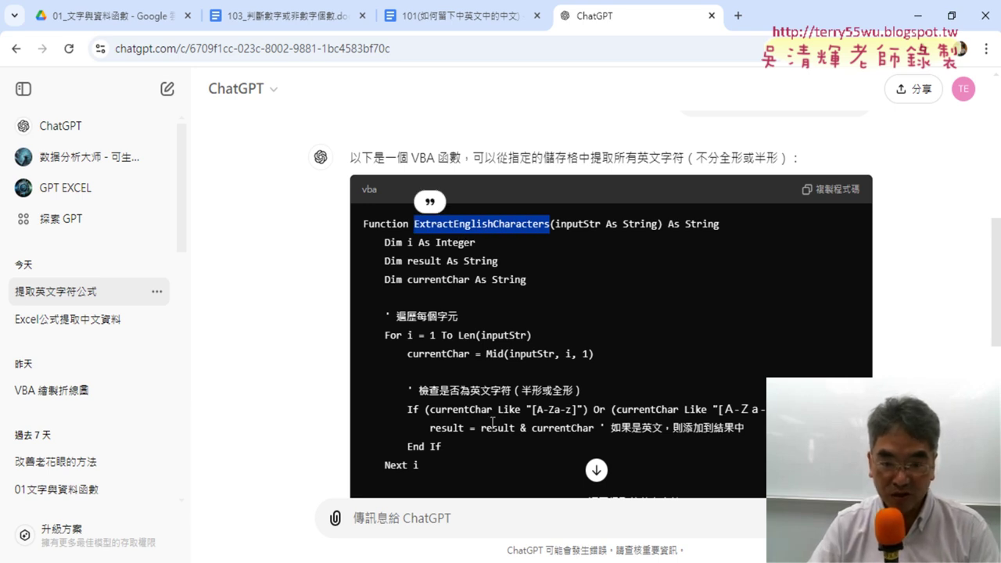
# - Highlight the name on the return line, copy the code block and minimize Chrome
pyautogui.scroll(-2, 494, 429)
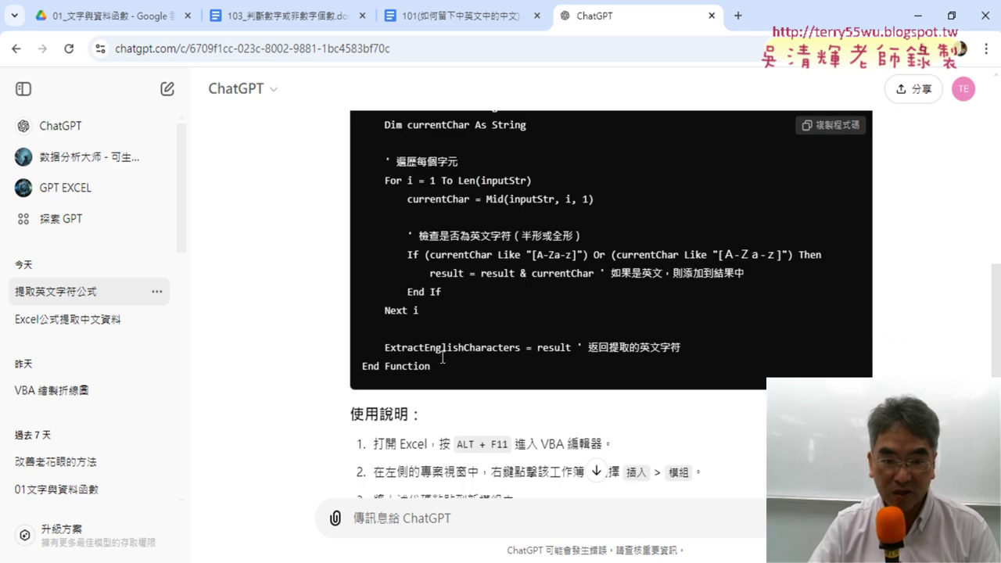
pyautogui.moveTo(385, 347); pyautogui.dragTo(520, 349)
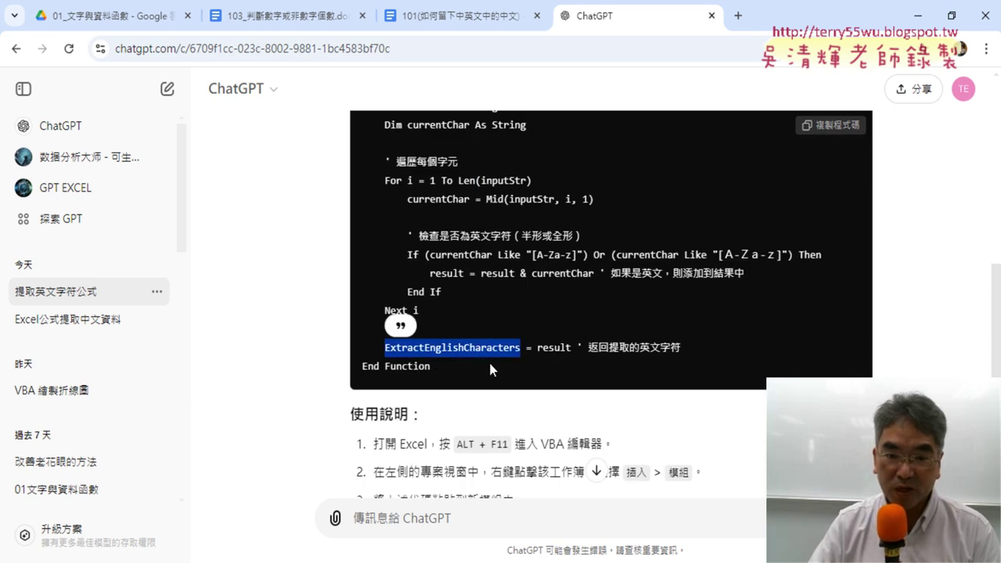
pyautogui.click(837, 128)
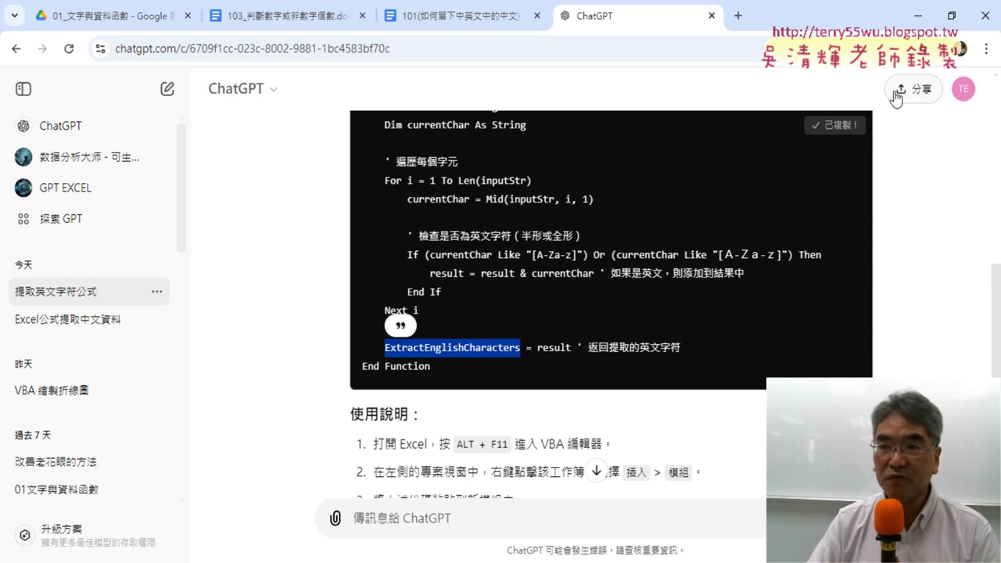
pyautogui.click(921, 17)
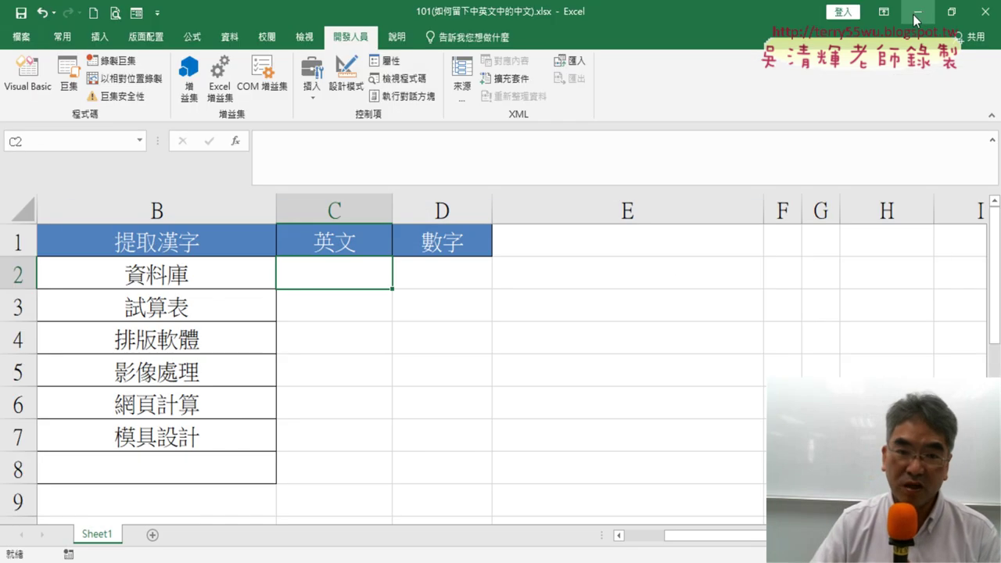
pyautogui.click(28, 82)
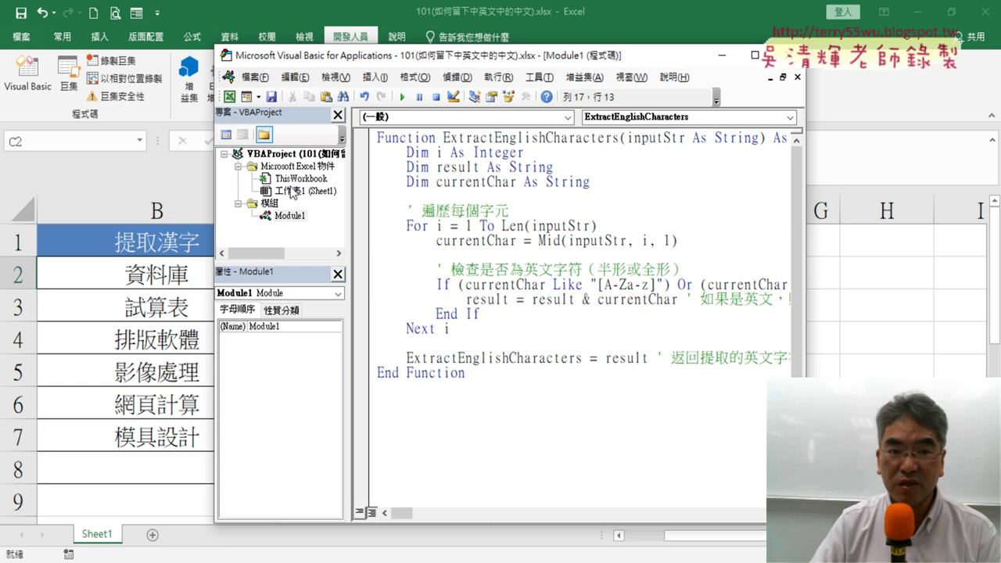
pyautogui.rightClick(292, 192)
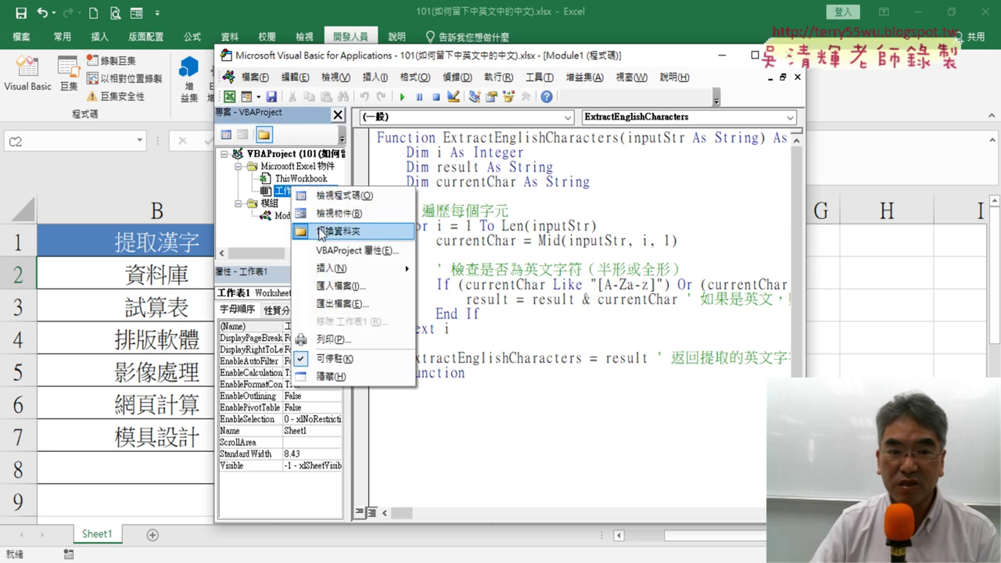
pyautogui.moveTo(391, 268)
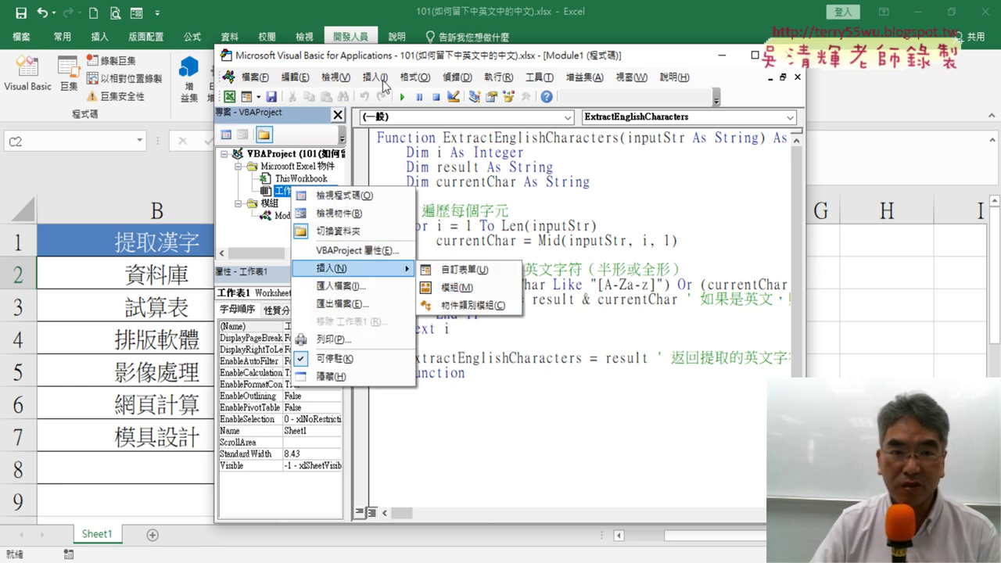
pyautogui.click(383, 79)
pyautogui.click(318, 245)
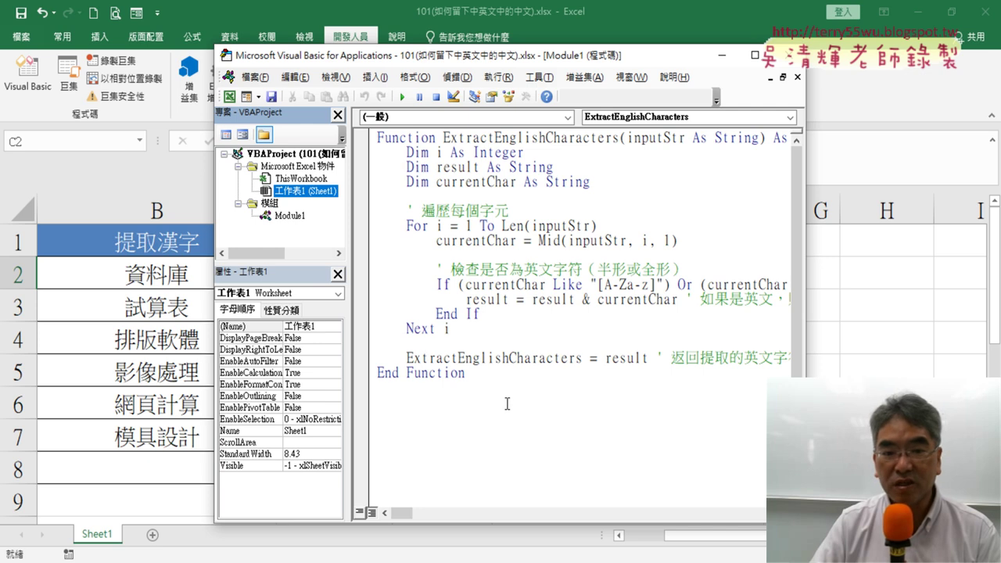
pyautogui.moveTo(507, 403); pyautogui.dragTo(377, 138)
pyautogui.click(407, 210)
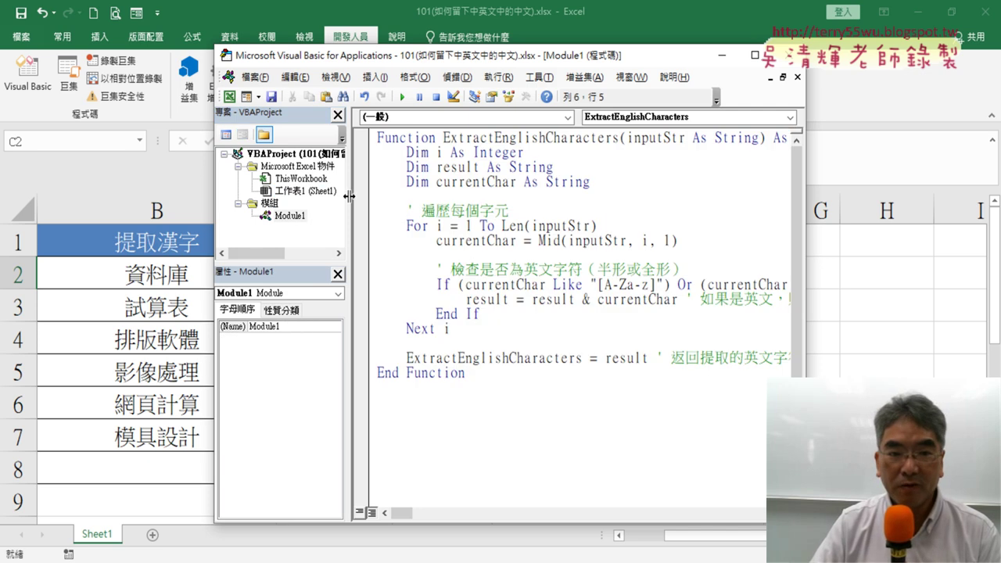
pyautogui.moveTo(349, 196); pyautogui.dragTo(293, 196)
pyautogui.moveTo(386, 138); pyautogui.dragTo(561, 138)
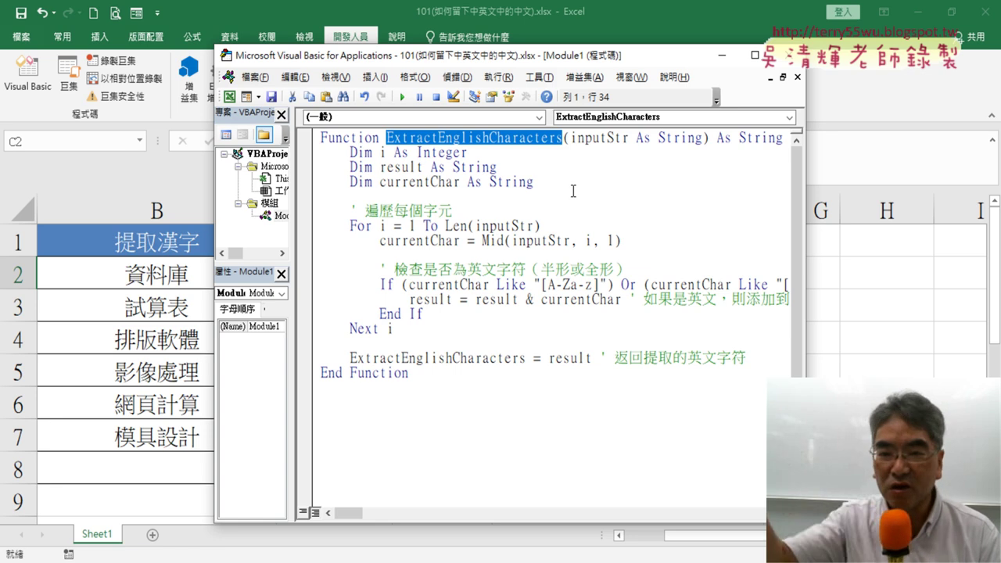
pyautogui.click(870, 341)
pyautogui.click(383, 279)
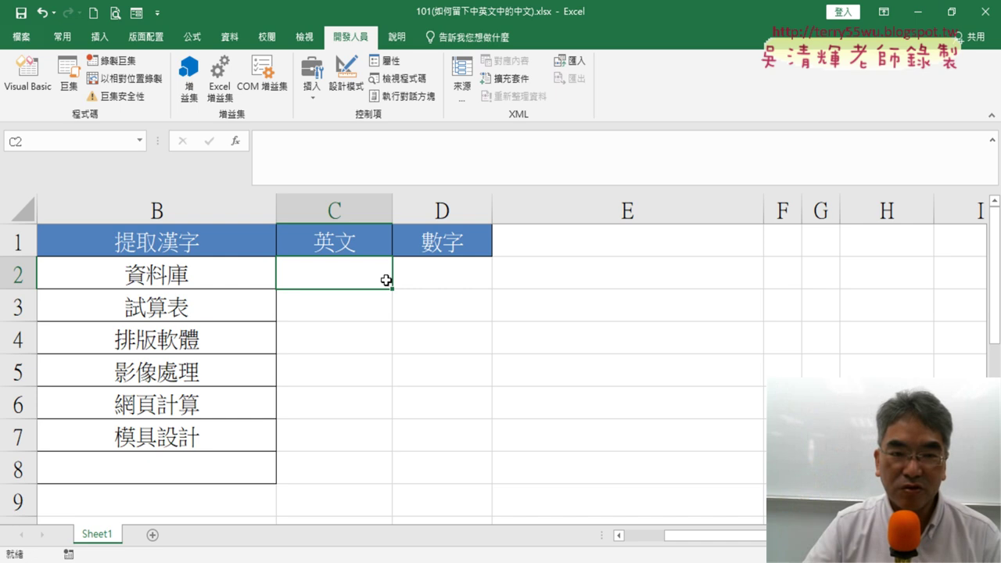
# - Insert the user-defined ExtractEnglishCharacters function into C2 via Insert Function
pyautogui.click(321, 164)
pyautogui.click(992, 143)
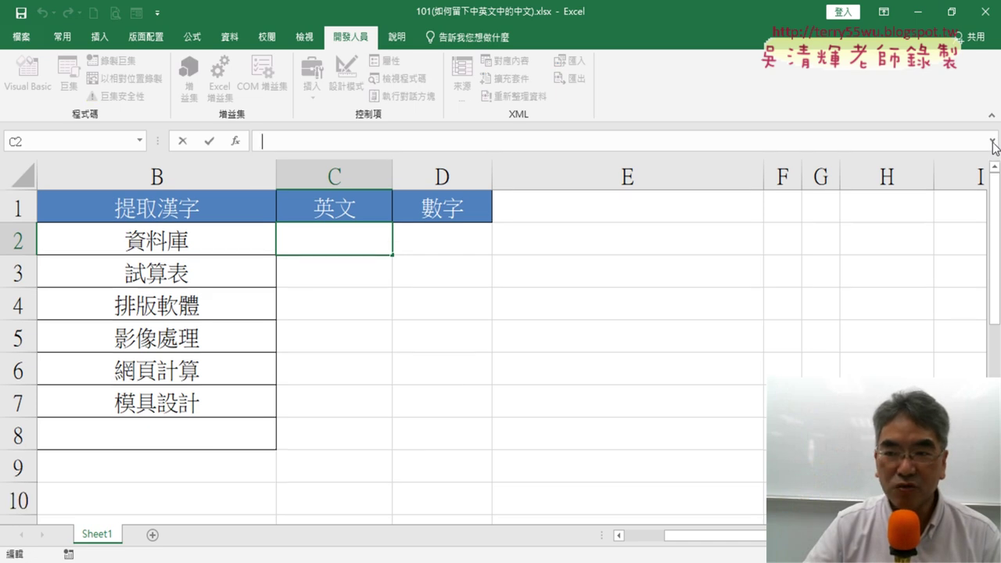
pyautogui.click(236, 143)
pyautogui.click(714, 162)
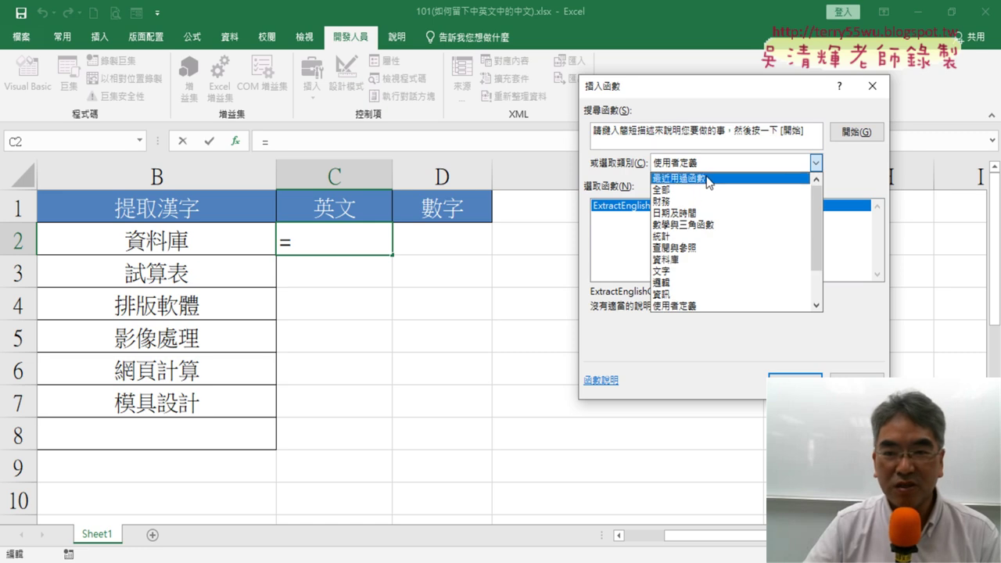
pyautogui.click(701, 307)
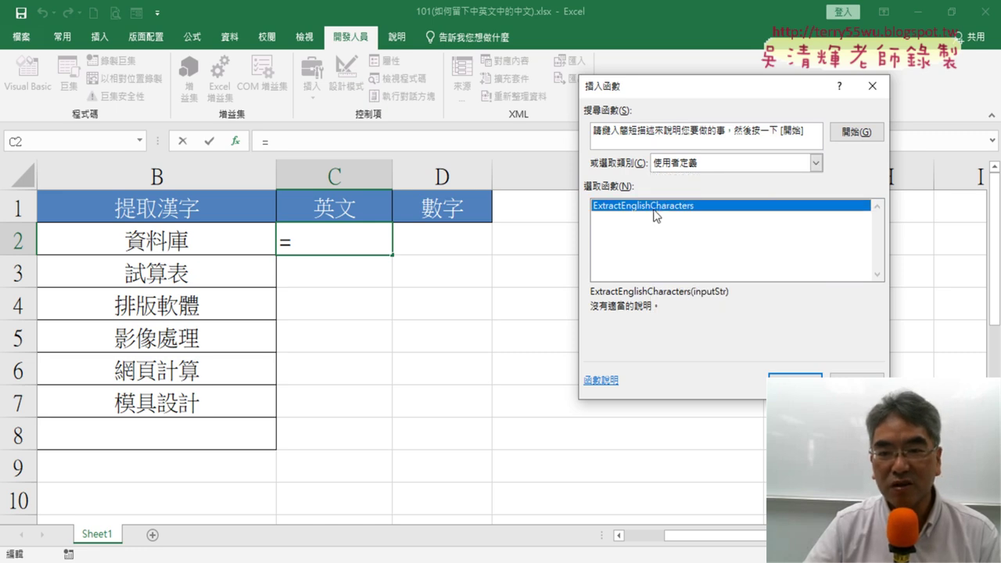
pyautogui.doubleClick(655, 209)
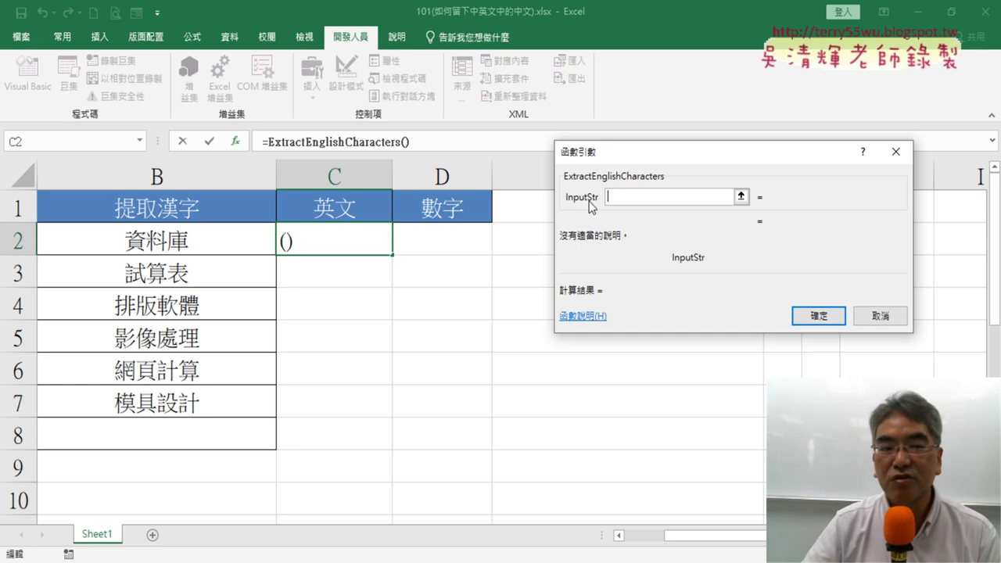
# - Set InputStr to A2 so C2 shows ACCESS, fill down to C8, then reopen Visual Basic
pyautogui.moveTo(715, 546); pyautogui.dragTo(676, 545)
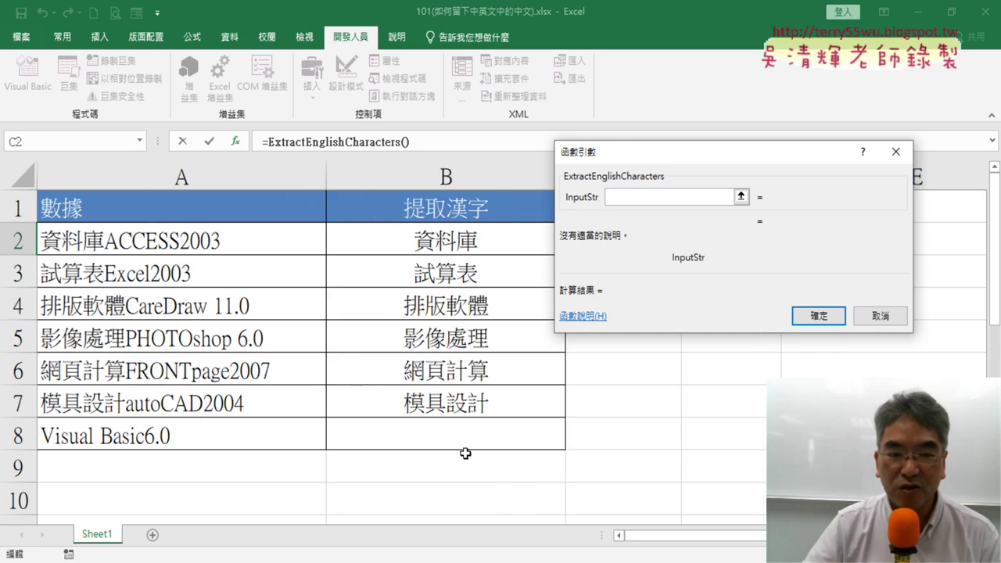
pyautogui.click(195, 242)
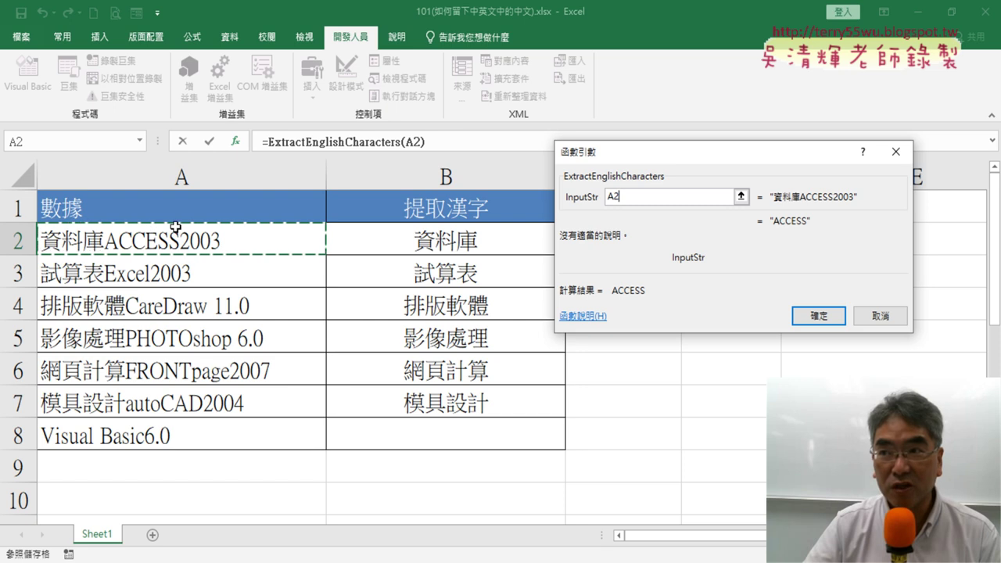
pyautogui.click(828, 318)
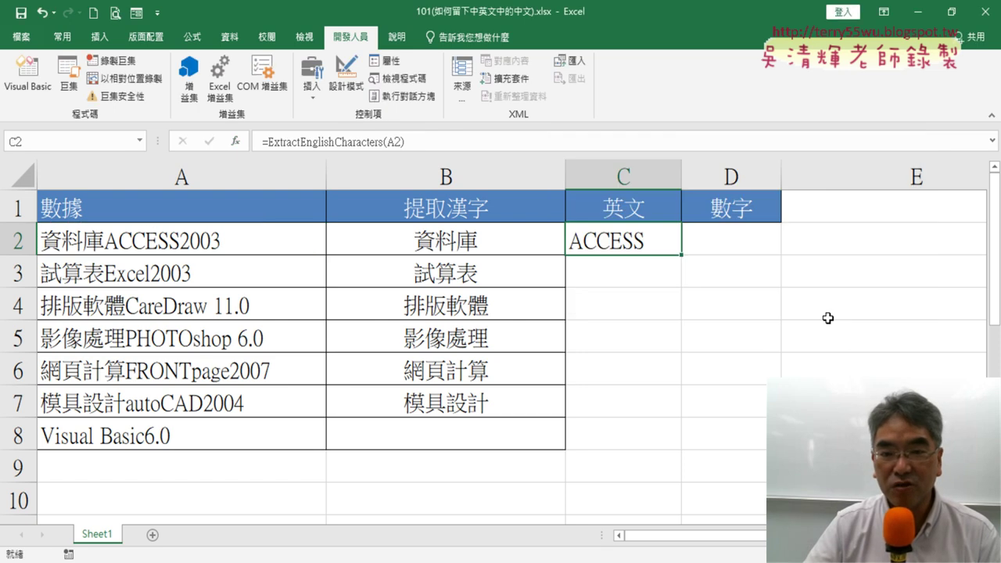
pyautogui.doubleClick(682, 255)
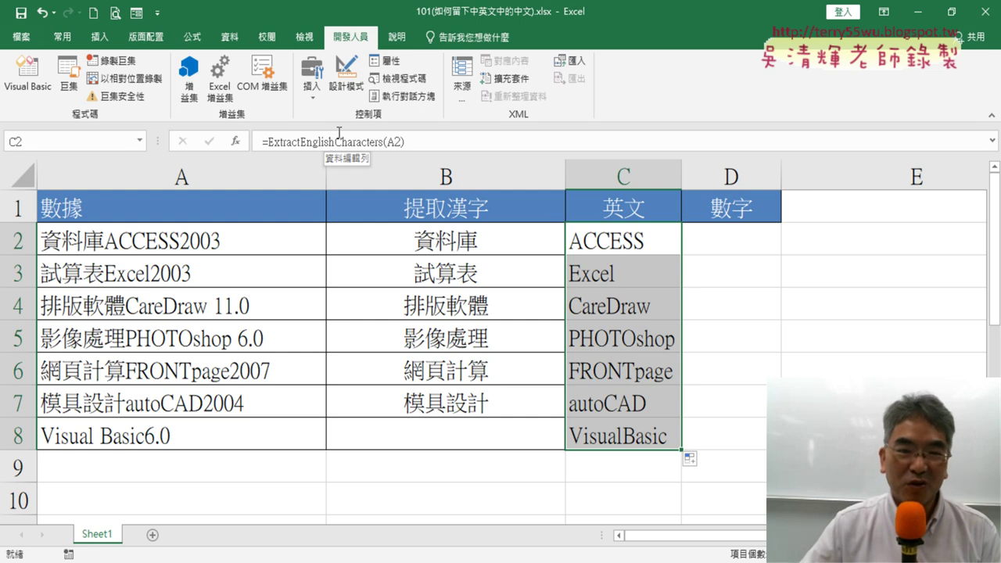
pyautogui.click(27, 75)
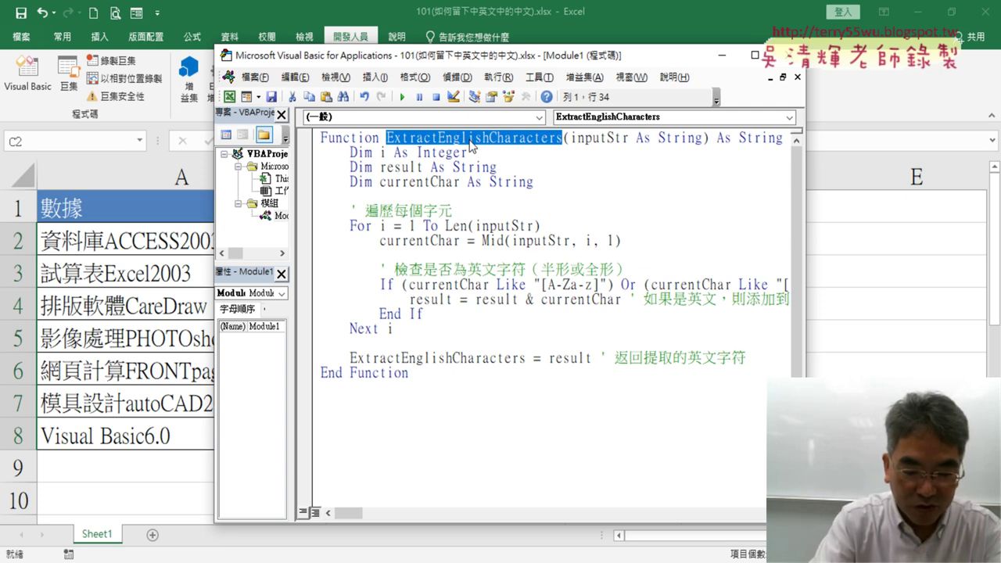
# - Rename the function to 留下英文 by pasting it over ExtractEnglishCharacters on the return line
pyautogui.write('取')
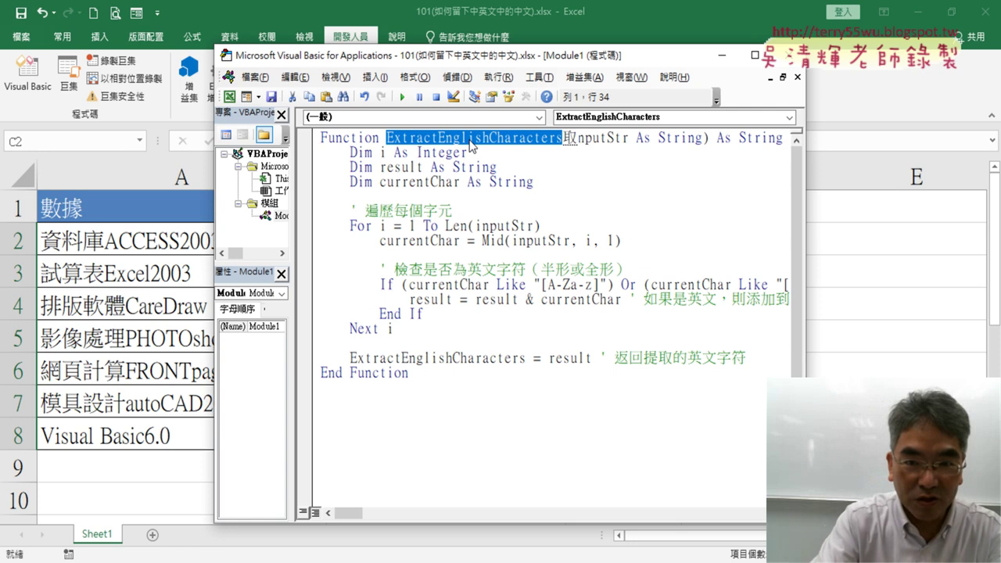
pyautogui.write('ㄒㄧㄚ')
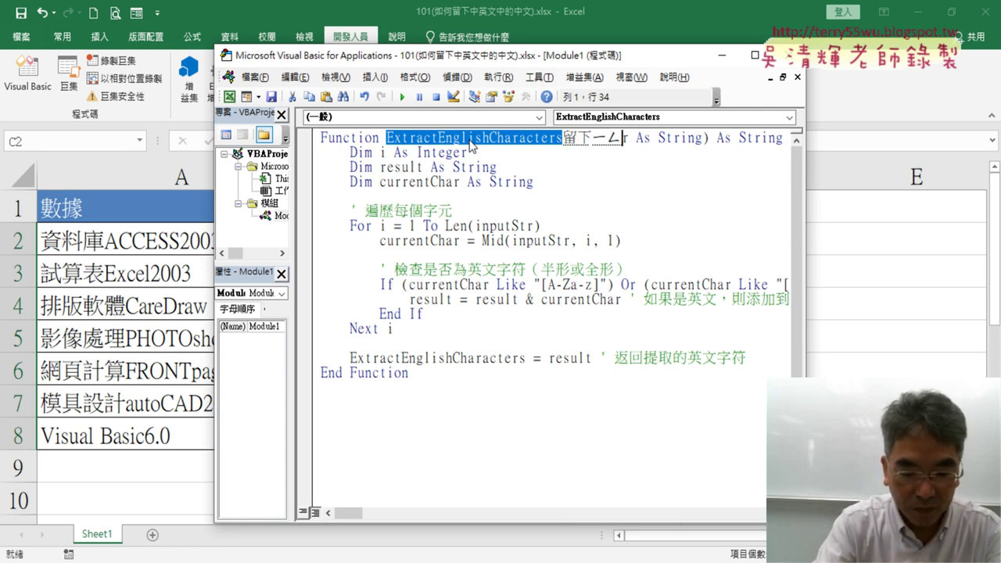
pyautogui.write('留下英文(inputSt')
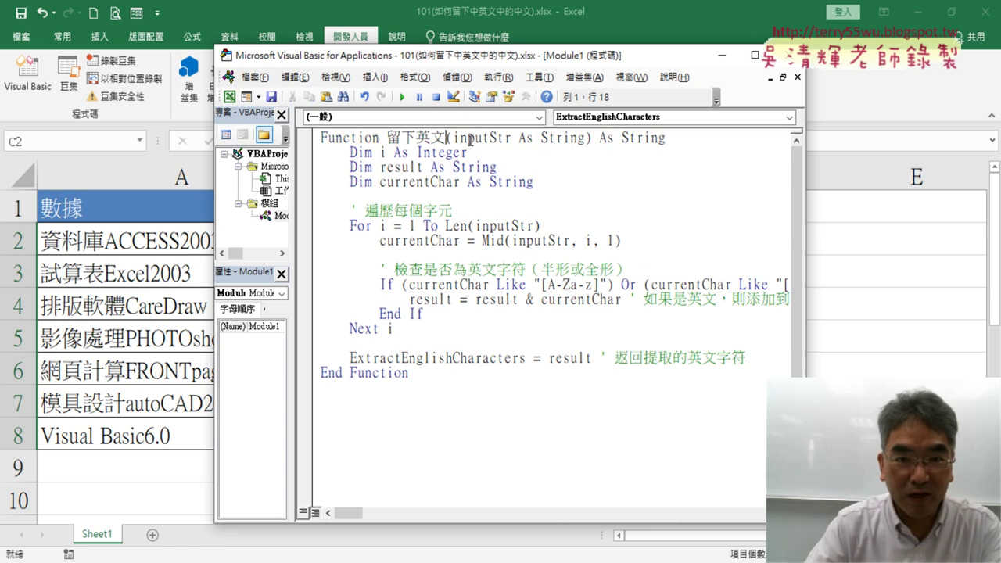
pyautogui.hotkey('shift', 'Left')
pyautogui.hotkey('shift', 'Left')
pyautogui.hotkey('shift', 'Left')
pyautogui.hotkey('shift', 'Left')
pyautogui.hotkey('ctrl', 'c')
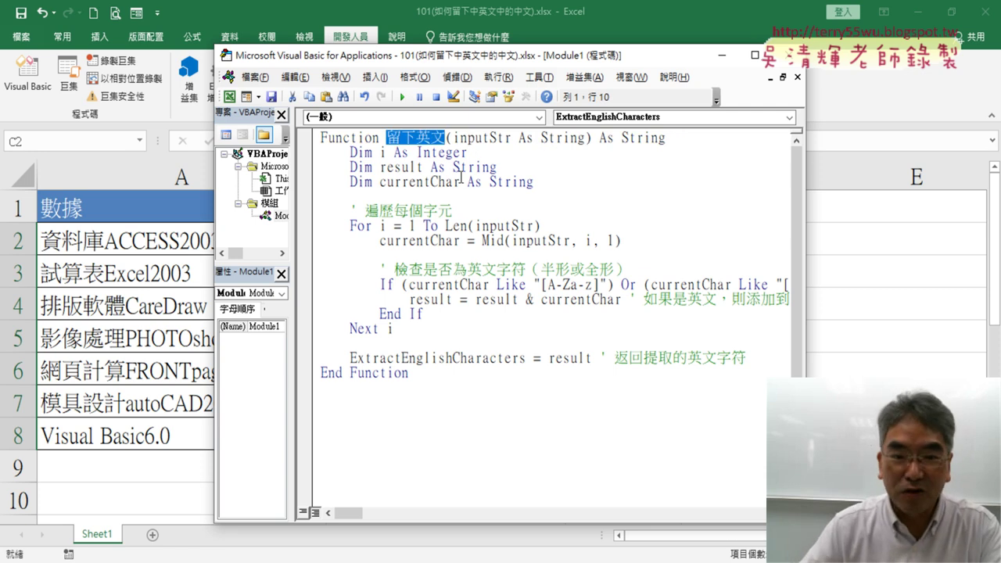
pyautogui.moveTo(524, 358); pyautogui.dragTo(349, 358)
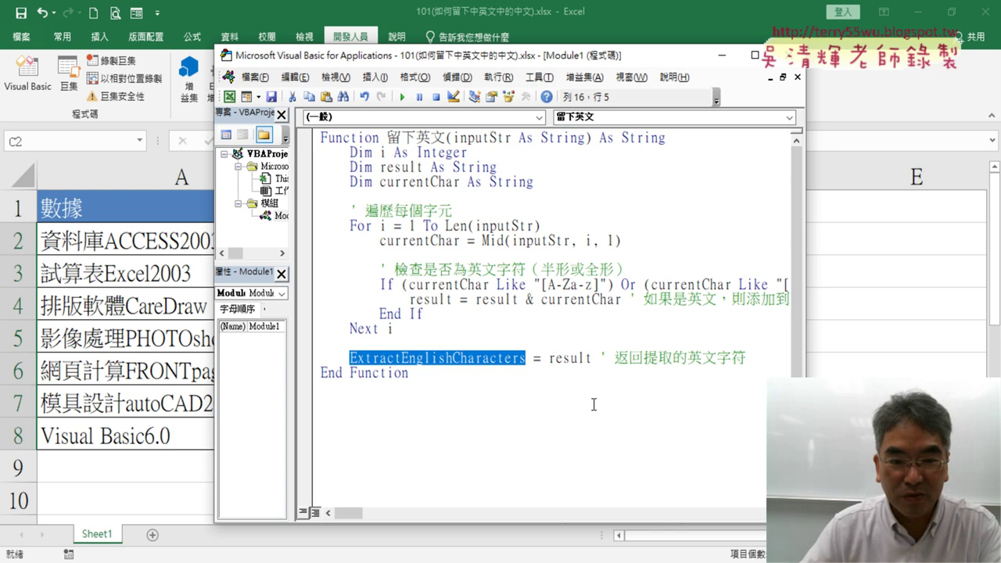
pyautogui.hotkey('ctrl', 'v')
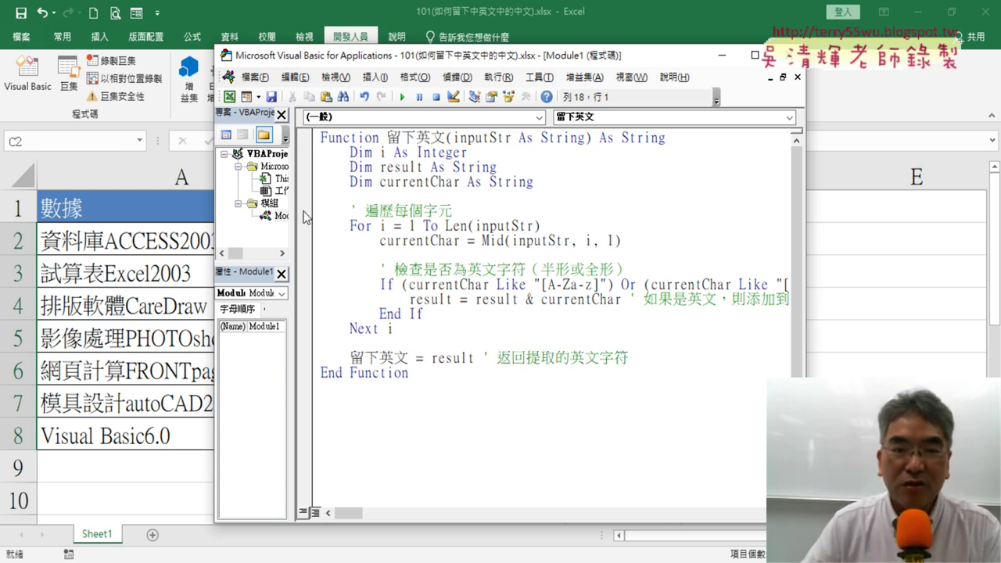
# - Delete the three Dim declaration lines and the leftover empty lines
pyautogui.moveTo(288, 205); pyautogui.dragTo(259, 205)
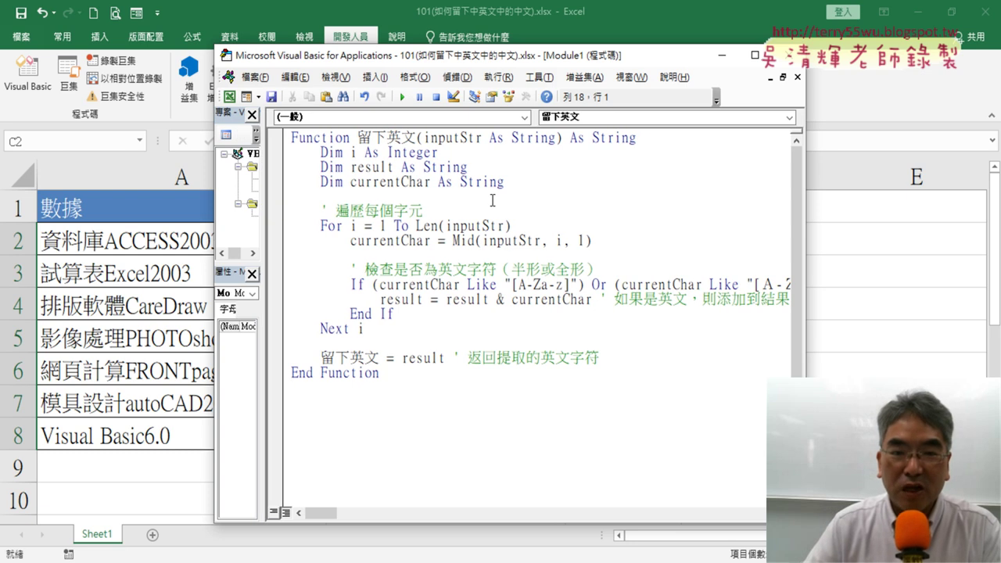
pyautogui.moveTo(460, 200); pyautogui.dragTo(266, 154)
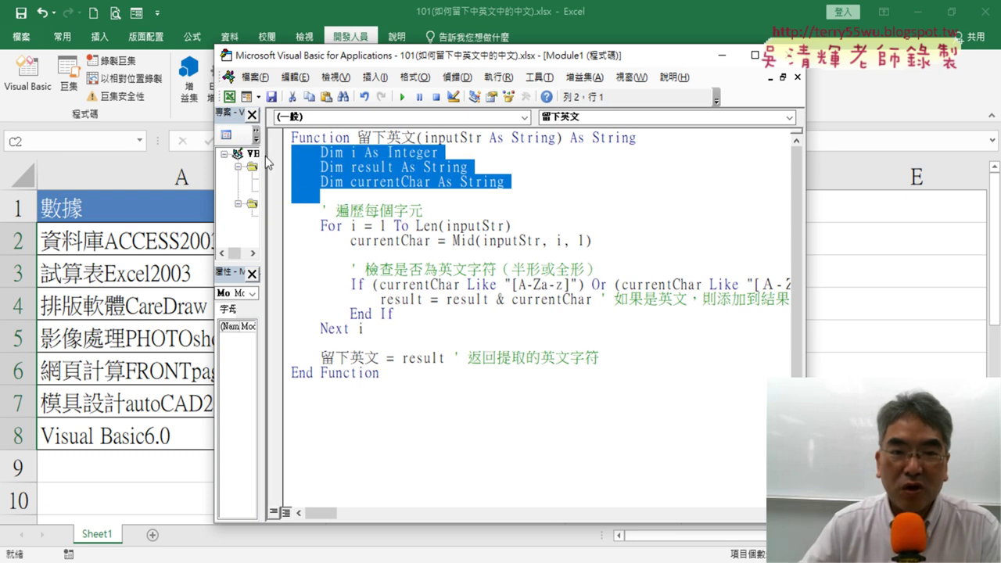
pyautogui.press('Delete')
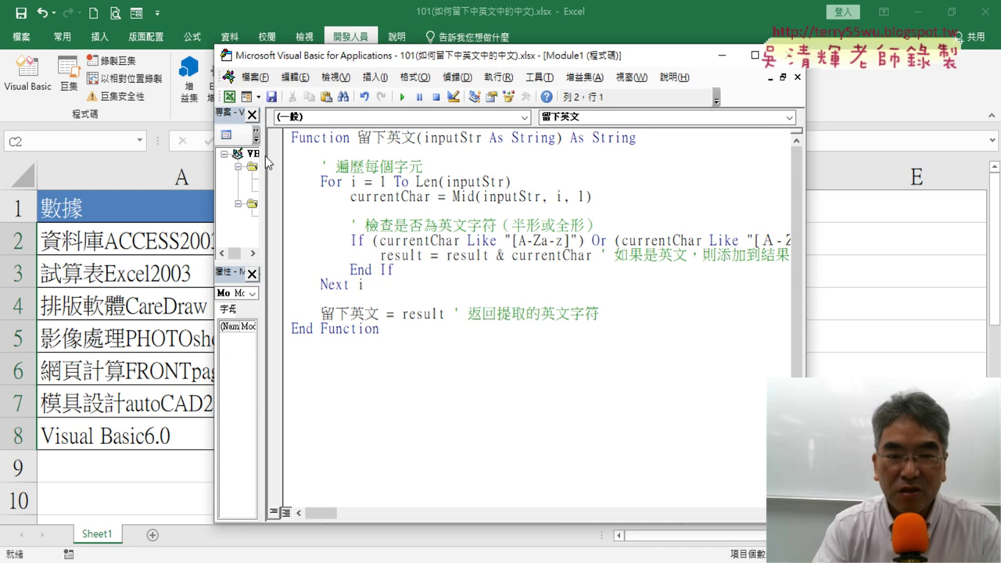
pyautogui.press('Delete')
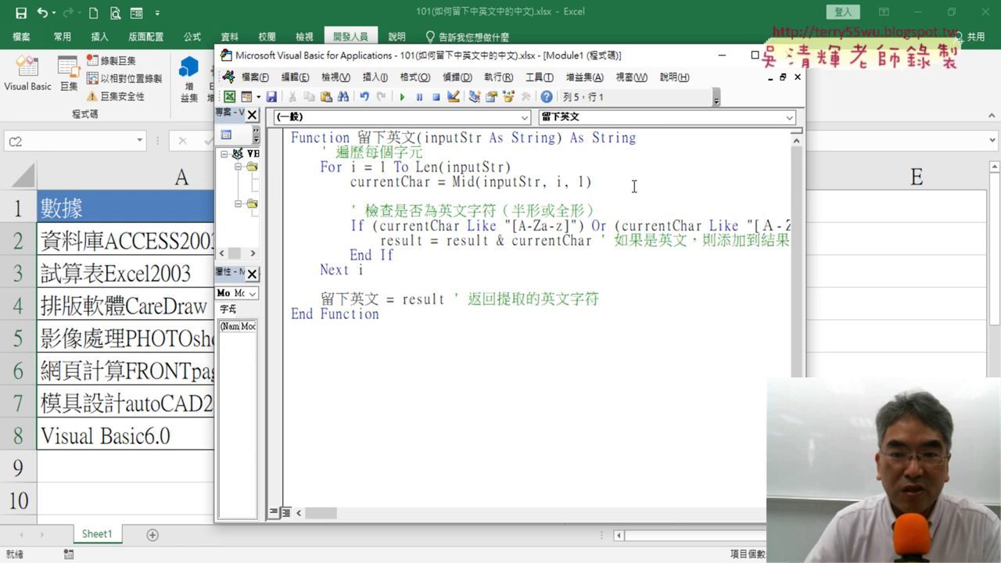
pyautogui.press('Delete')
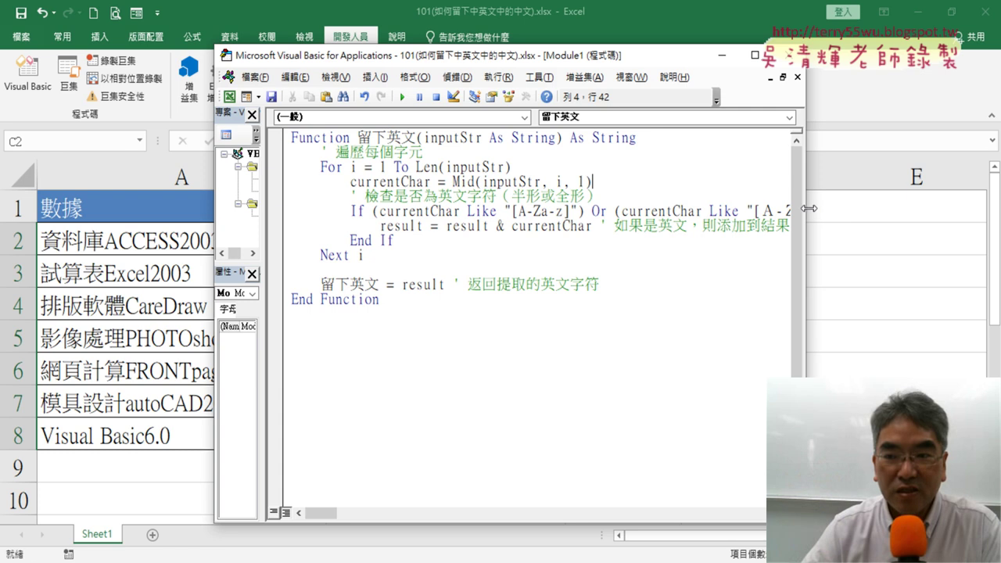
# - Widen the editor and review the For i … Next i loop and If … End If check
pyautogui.moveTo(809, 208); pyautogui.dragTo(963, 208)
pyautogui.moveTo(366, 257); pyautogui.dragTo(286, 163)
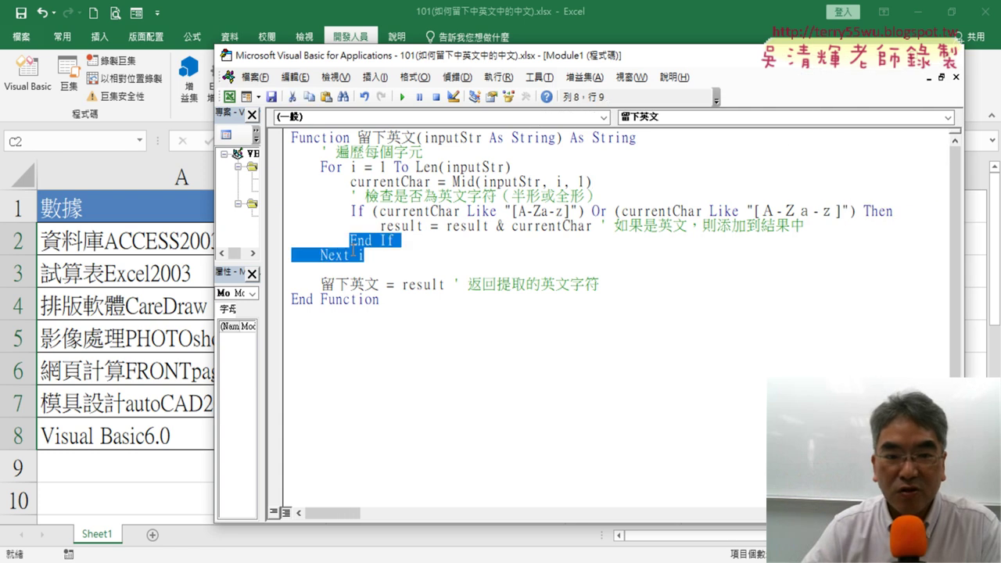
pyautogui.click(533, 186)
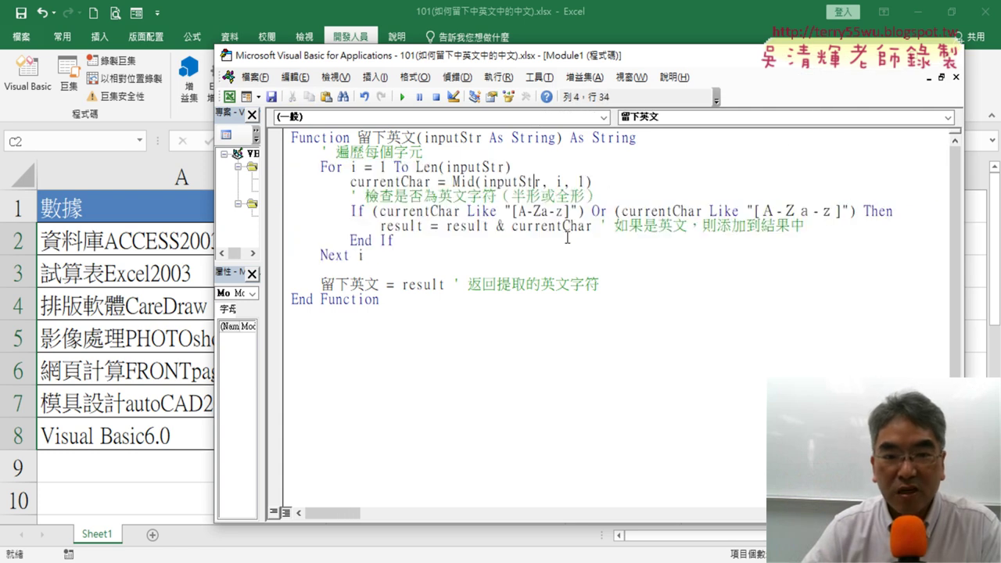
pyautogui.moveTo(442, 242); pyautogui.dragTo(297, 210)
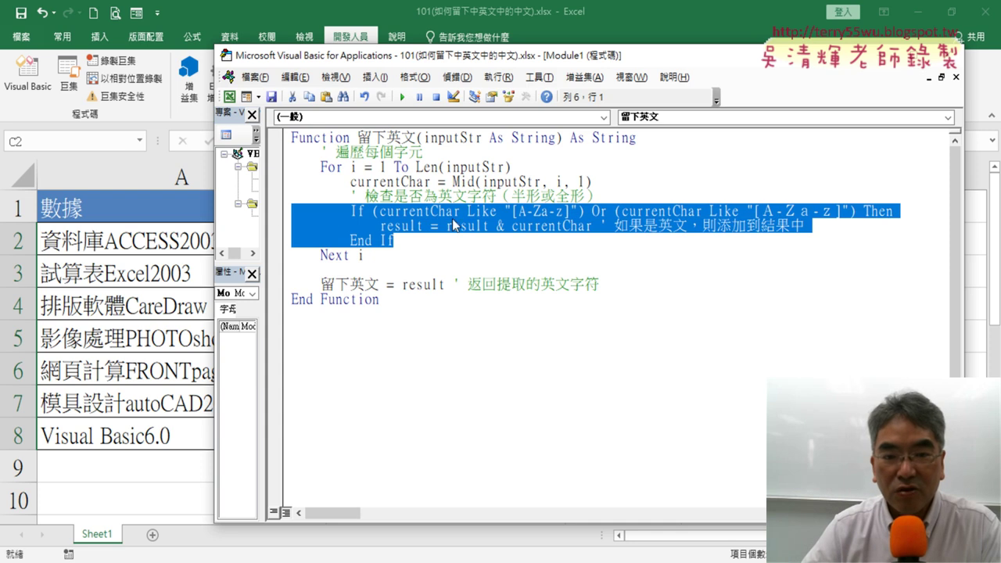
pyautogui.click(445, 283)
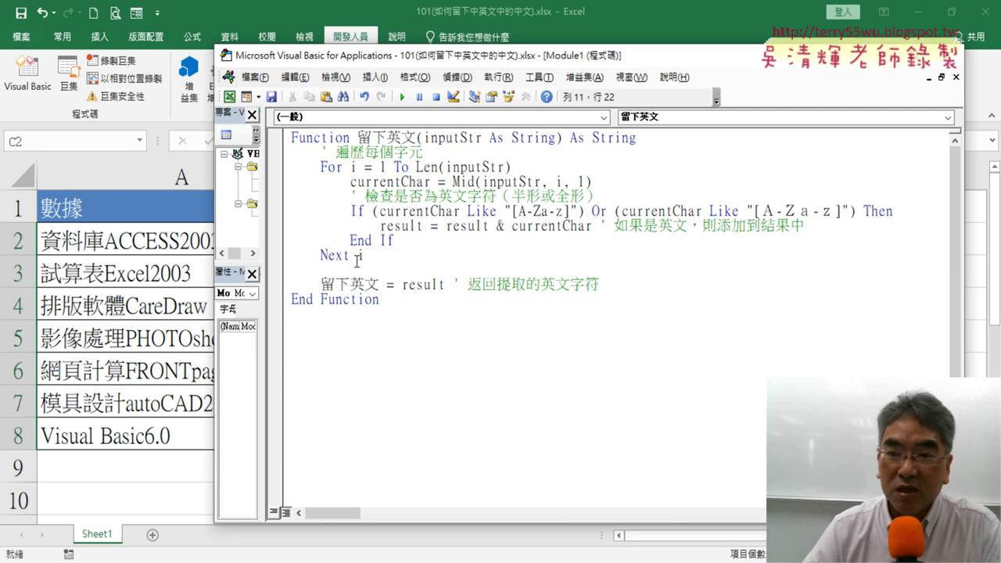
# - Back on the worksheet, clear the existing formulas in C2:C8
pyautogui.click(164, 297)
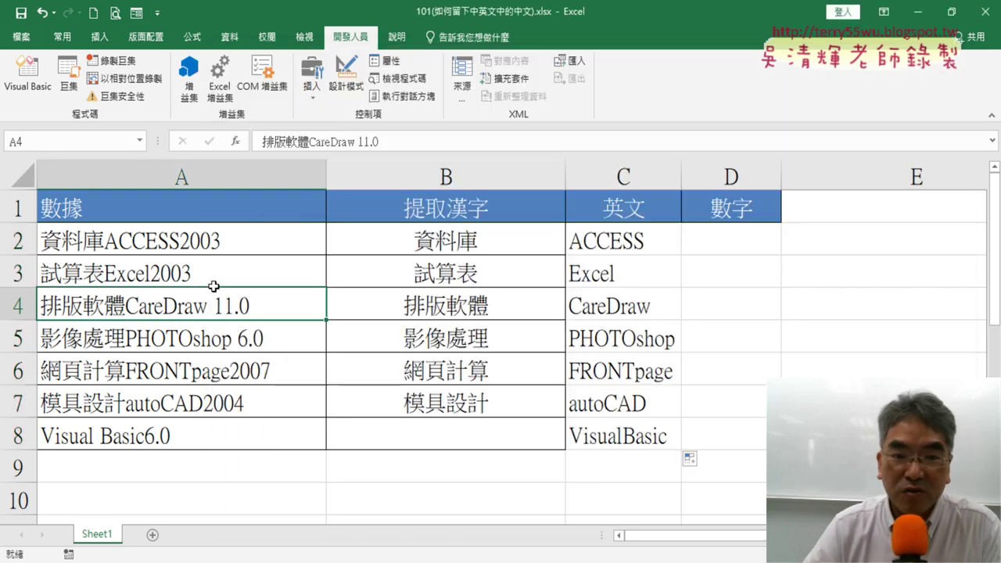
pyautogui.moveTo(633, 241); pyautogui.dragTo(652, 428)
pyautogui.press('Delete')
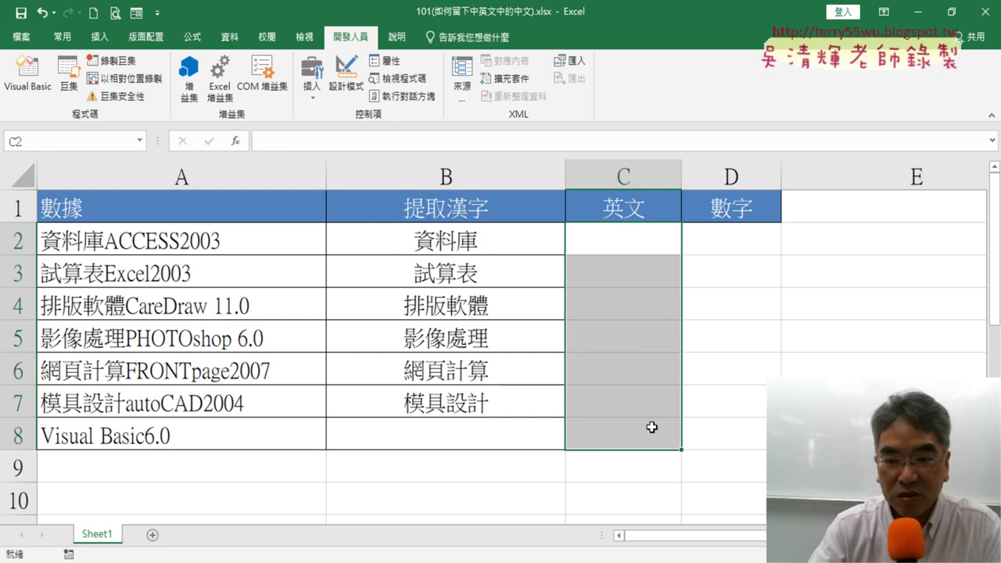
# - Enter =留下英文(A2) in C2 via Insert Function, fill it down to C8, then select D2
pyautogui.click(636, 242)
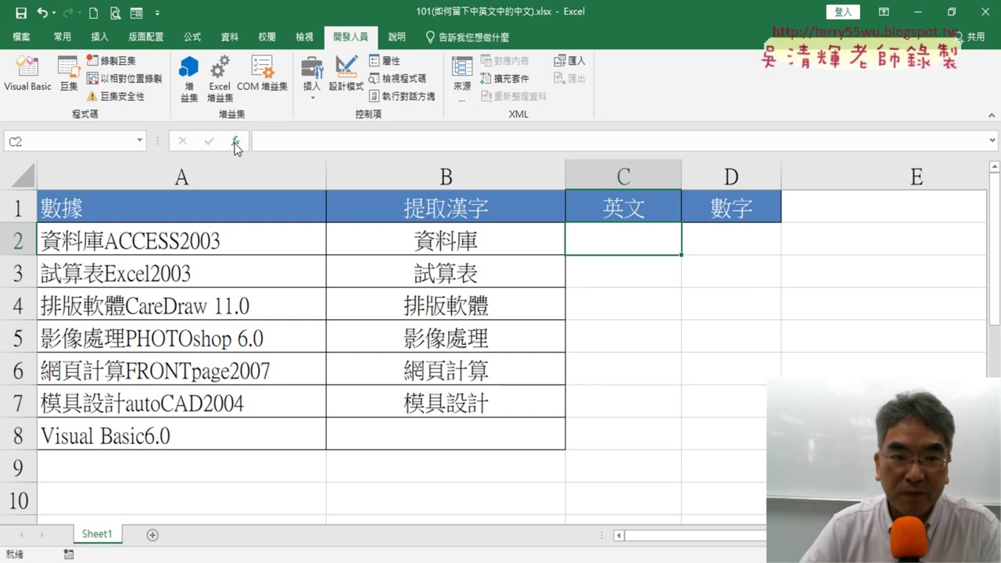
pyautogui.click(236, 140)
pyautogui.doubleClick(624, 205)
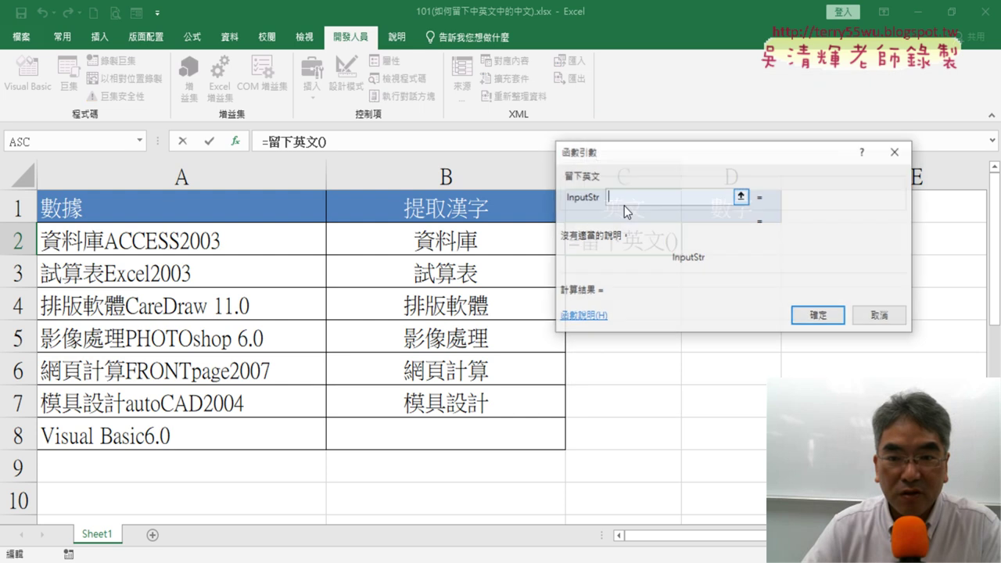
pyautogui.moveTo(627, 161); pyautogui.dragTo(346, 157)
pyautogui.click(117, 243)
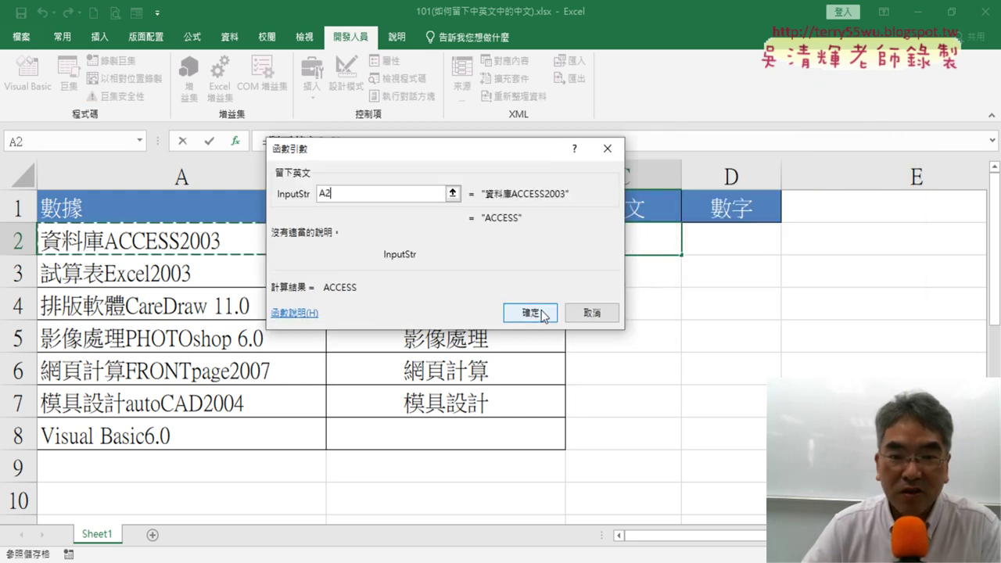
pyautogui.click(541, 314)
pyautogui.doubleClick(681, 255)
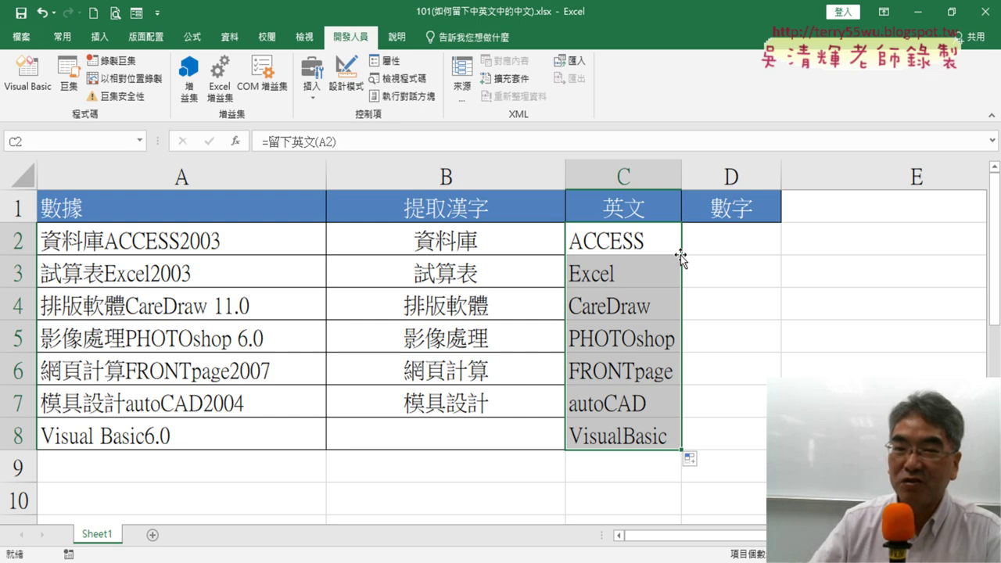
pyautogui.click(771, 245)
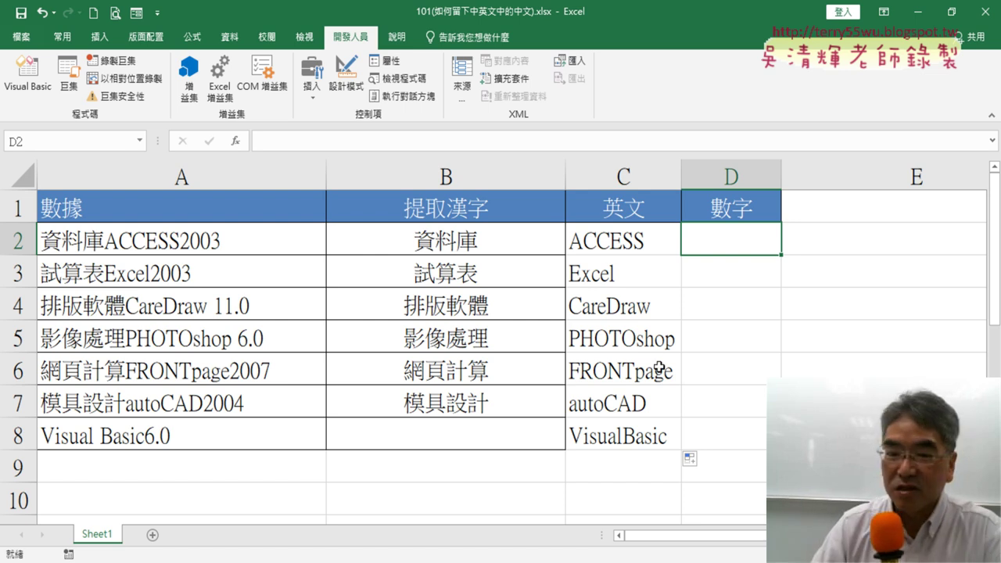
pyautogui.hotkey('alt', 'Tab')
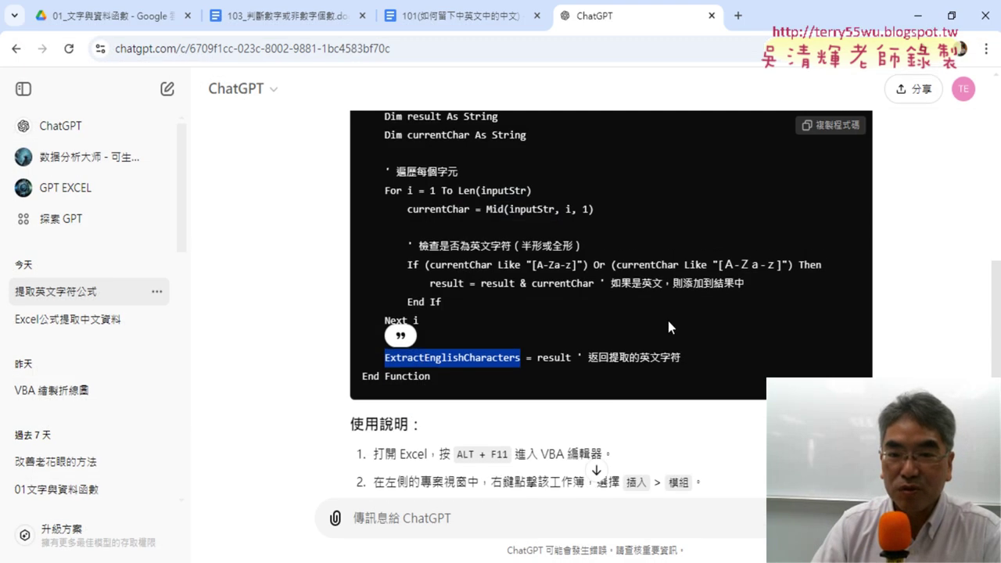
pyautogui.scroll(6, 668, 321)
pyautogui.scroll(3, 703, 328)
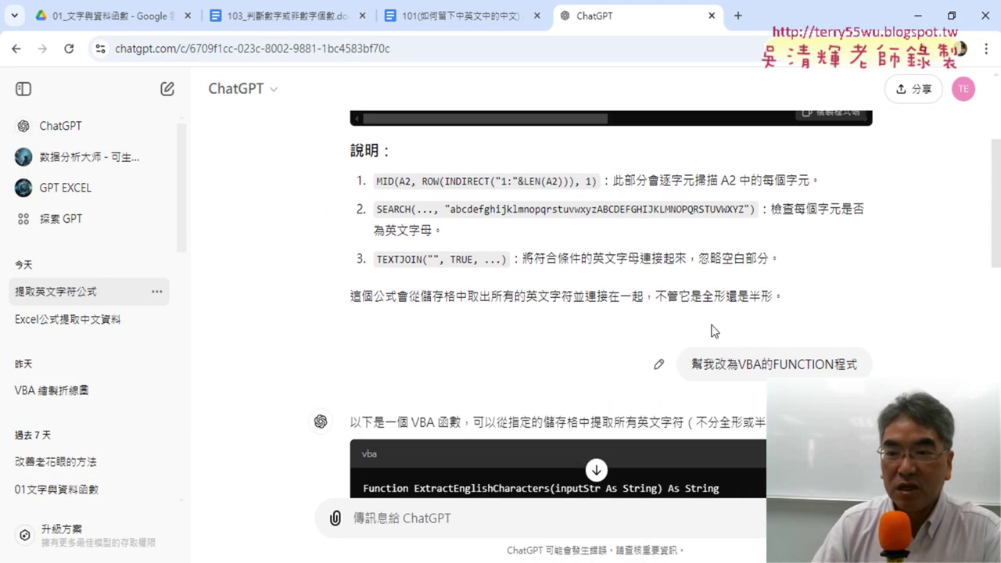
pyautogui.moveTo(711, 172); pyautogui.dragTo(500, 143)
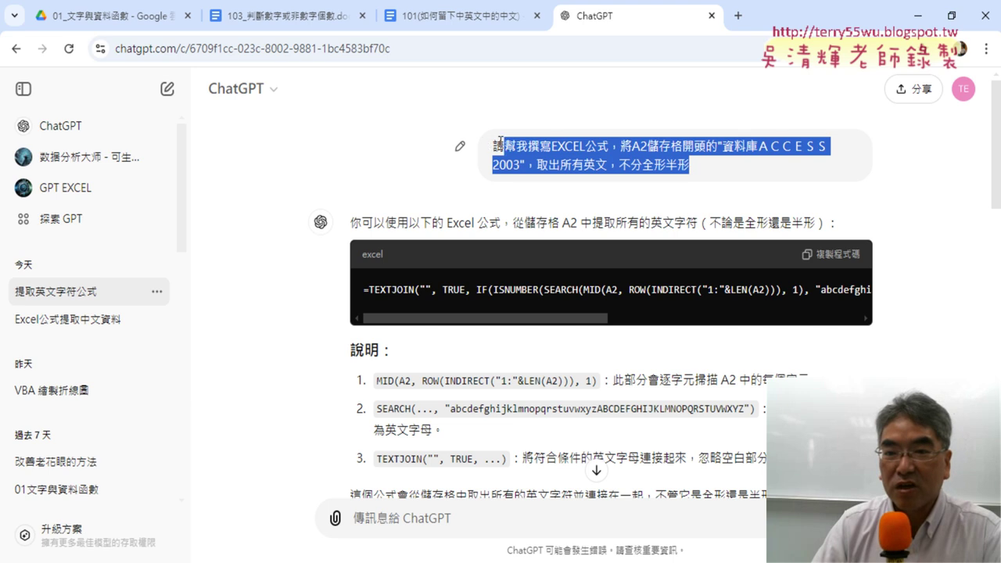
pyautogui.click(633, 194)
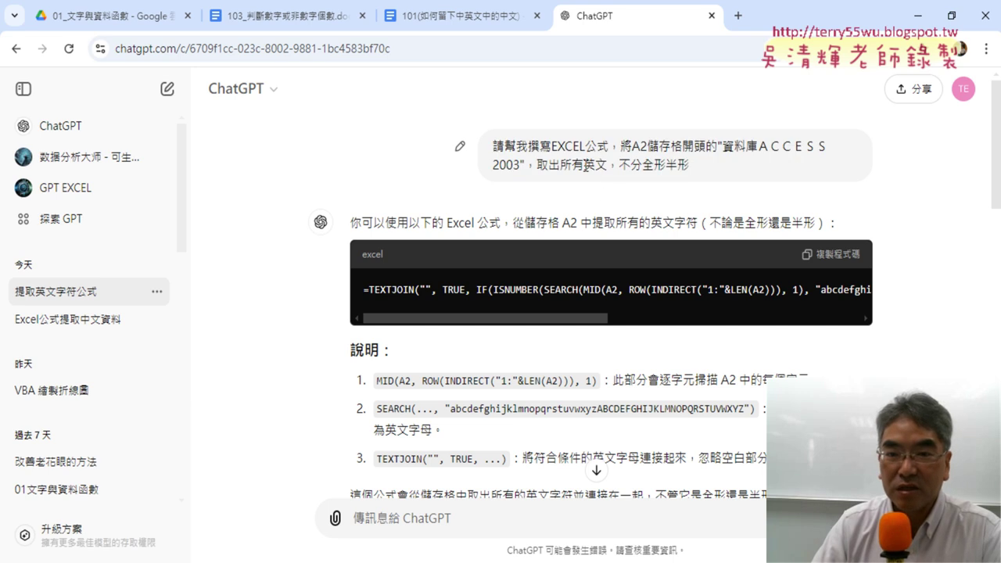
pyautogui.moveTo(609, 164); pyautogui.dragTo(696, 174)
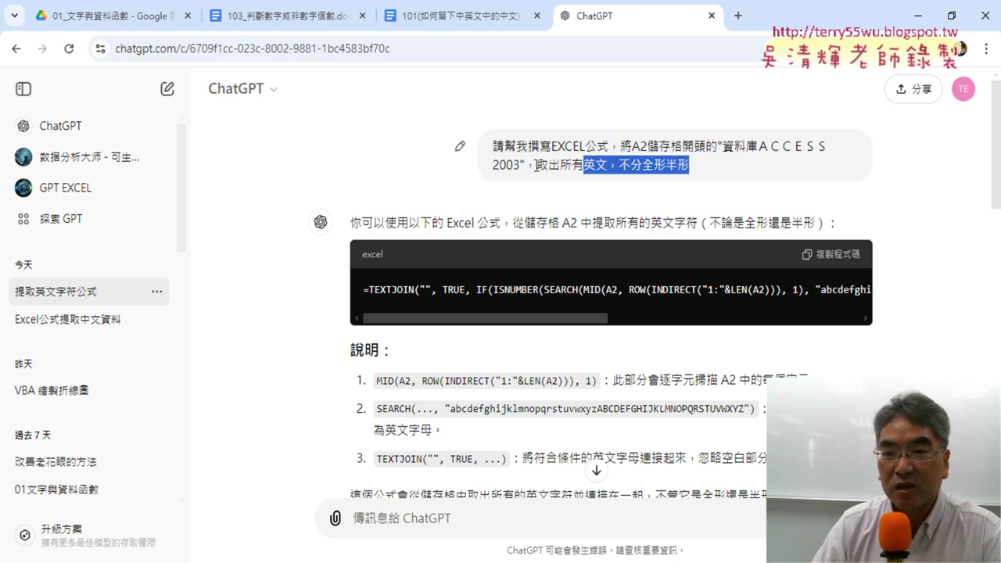
pyautogui.scroll(-5, 635, 183)
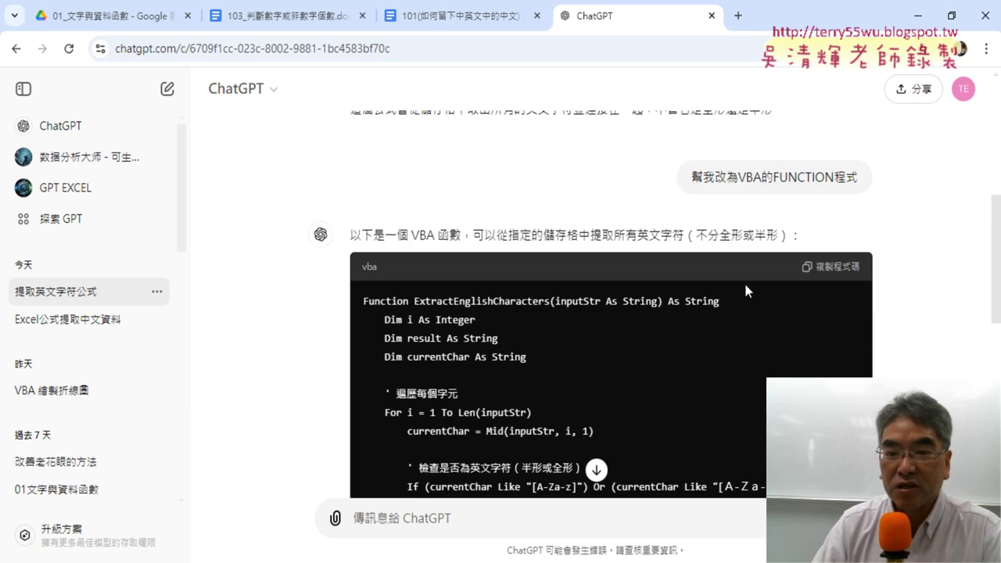
pyautogui.moveTo(691, 177); pyautogui.dragTo(869, 186)
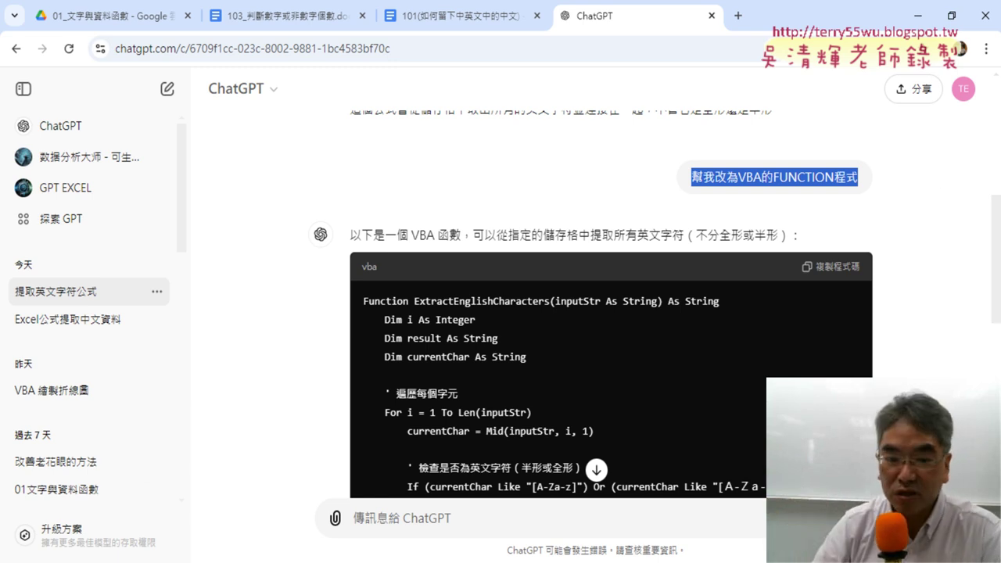
pyautogui.click(253, 557)
pyautogui.click(185, 520)
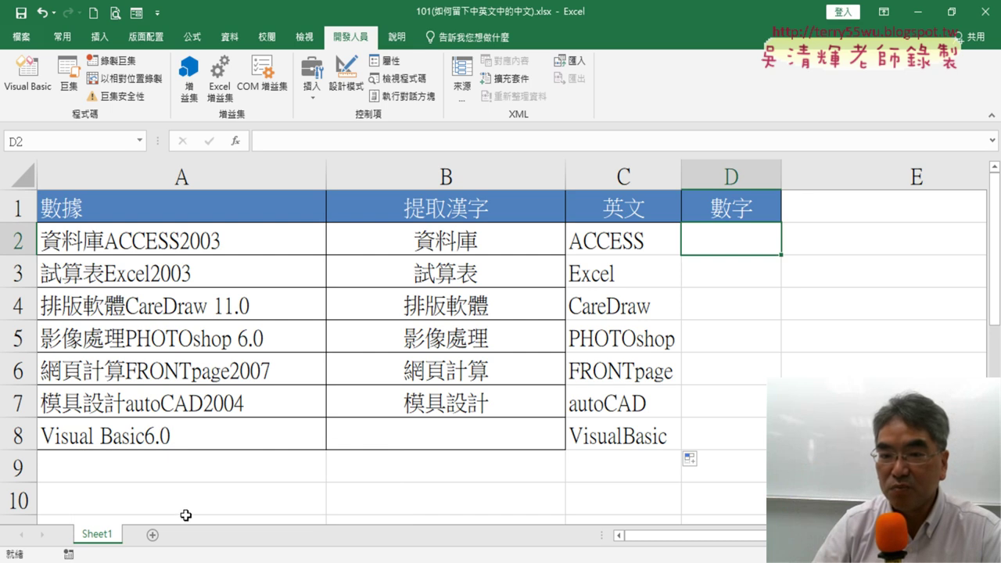
pyautogui.moveTo(656, 240); pyautogui.dragTo(625, 433)
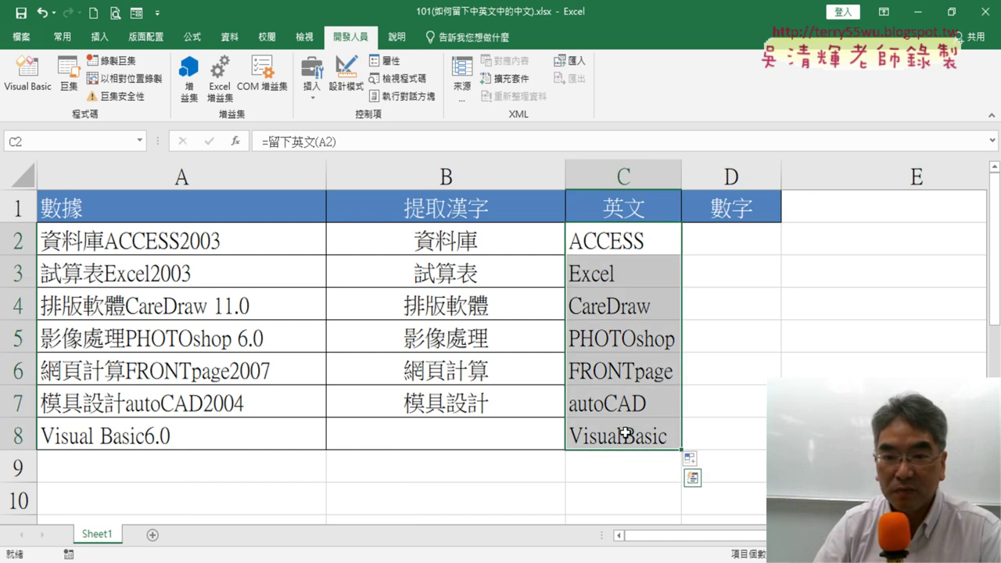